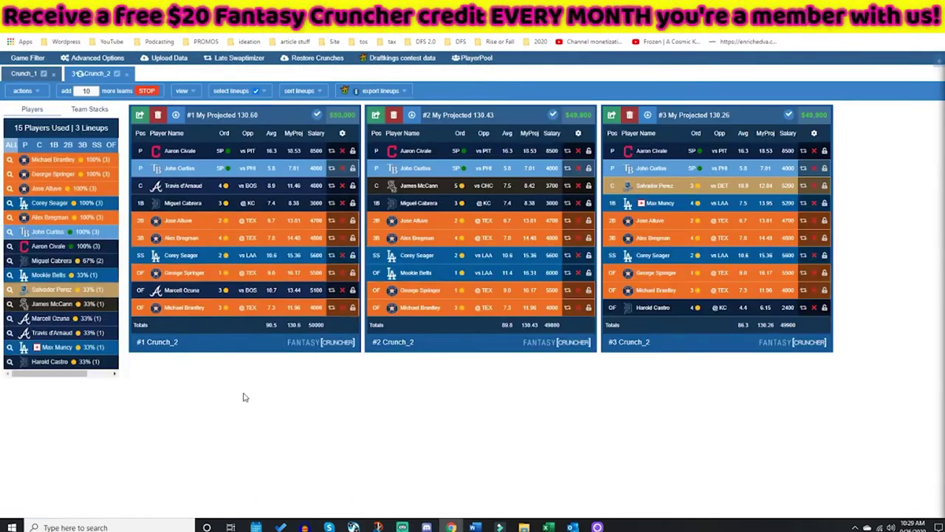
# Export the 20 Crunch_2 lineups for the 09/26 7:05 pm slate as Crunch_2_20200926.csv.
pyautogui.click(399, 91)
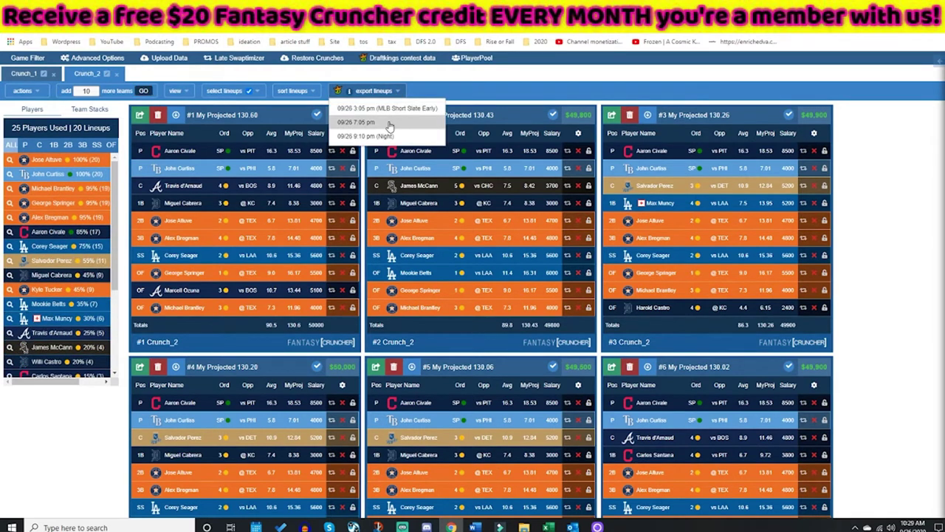
pyautogui.click(391, 123)
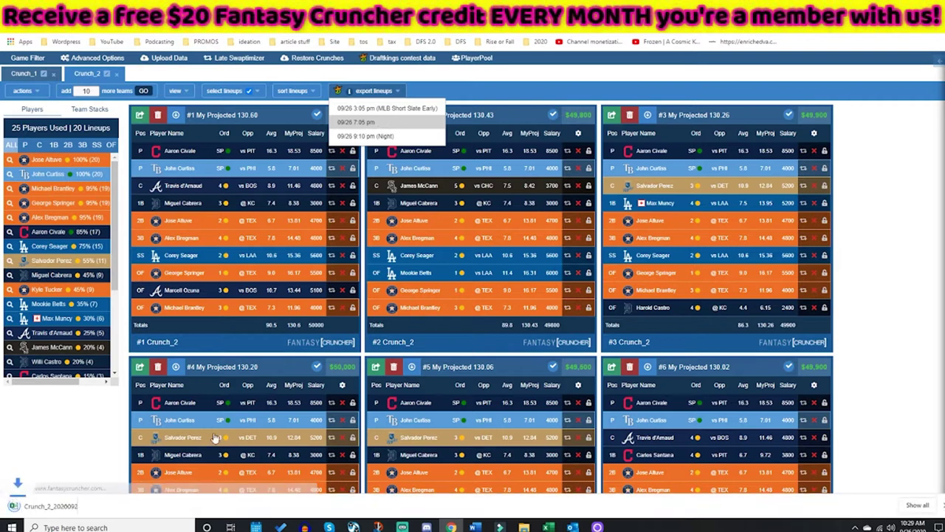
# Upload Crunch_2_20200926.csv on DraftKings' Upload Lineups page, getting 20/20 uploaded.
pyautogui.hotkey('ctrl', 'Tab')
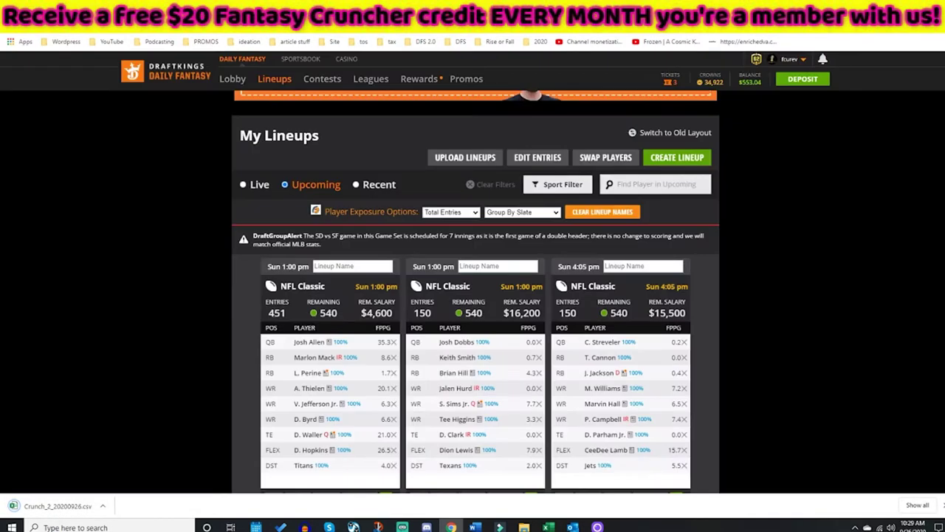
pyautogui.click(283, 83)
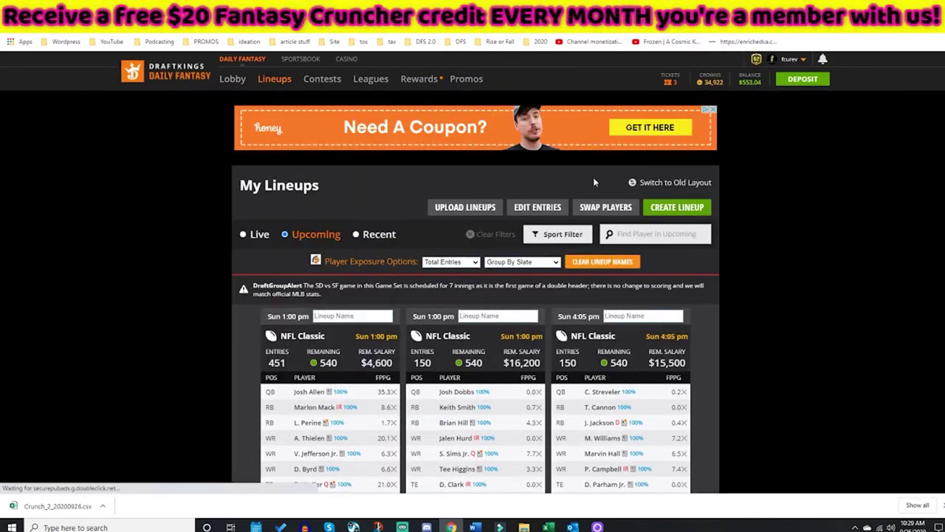
pyautogui.click(476, 209)
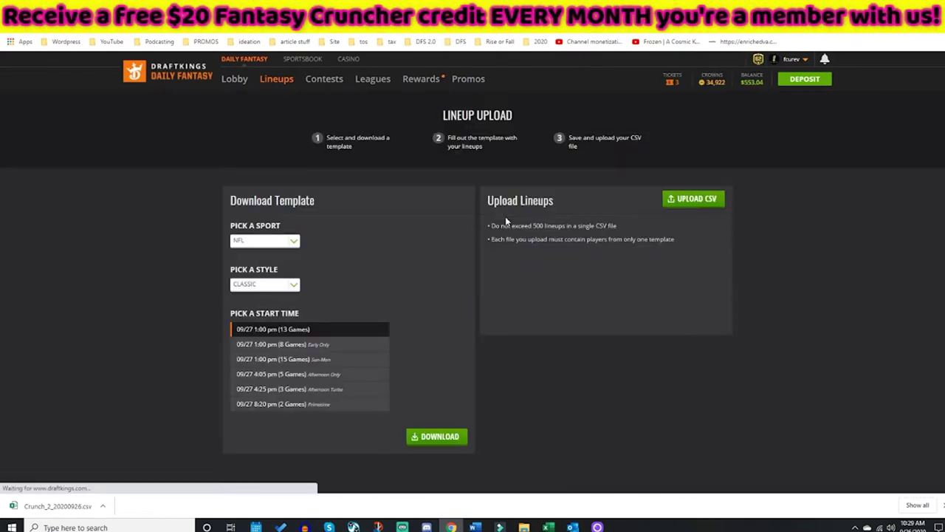
pyautogui.click(698, 207)
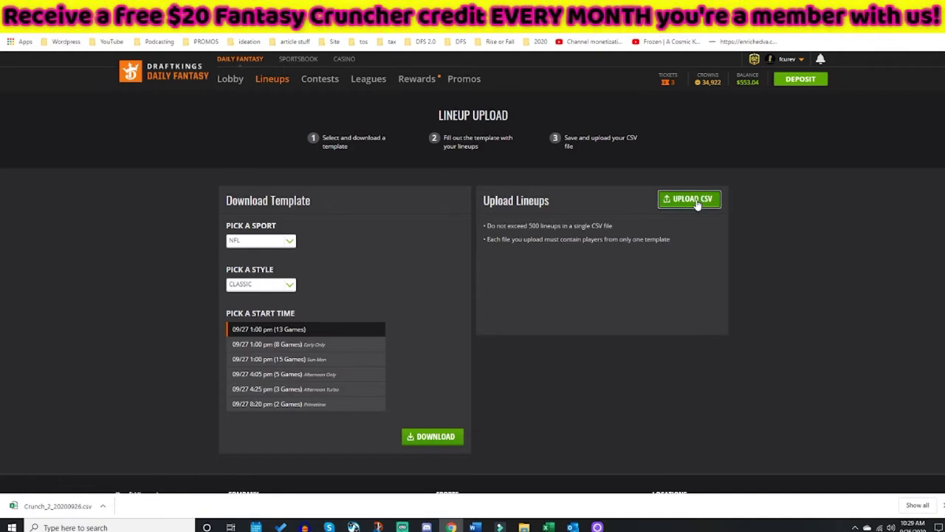
pyautogui.doubleClick(122, 90)
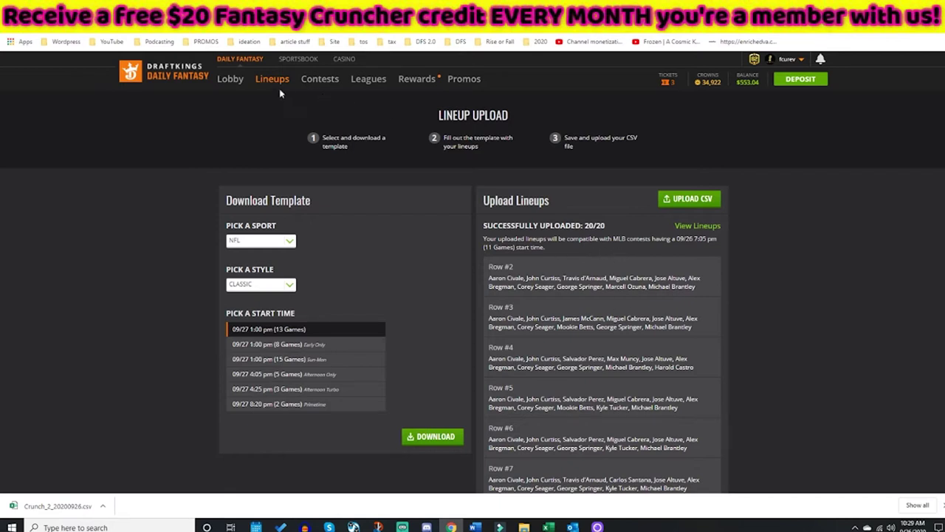
# Filter the DraftKings lobby to featured MLB contests sorted by entry fee, cheapest first.
pyautogui.click(232, 84)
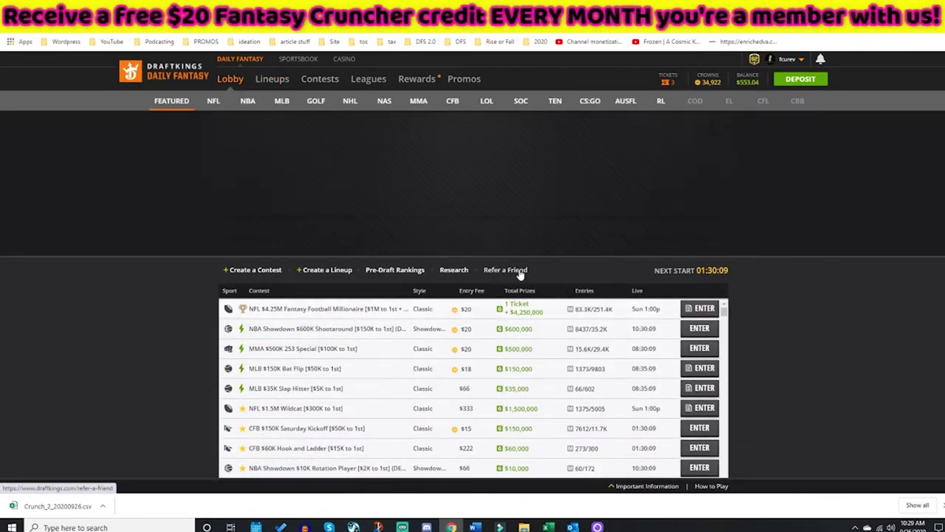
pyautogui.click(280, 103)
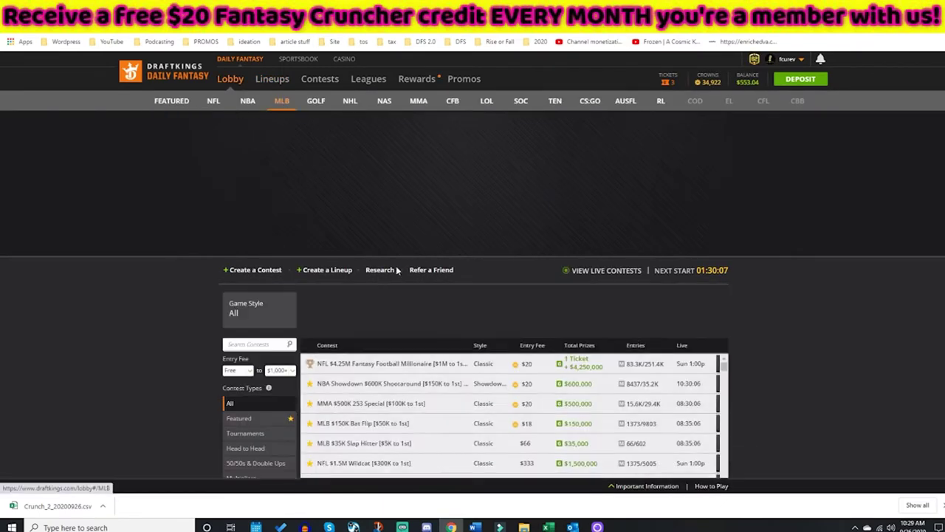
pyautogui.click(273, 420)
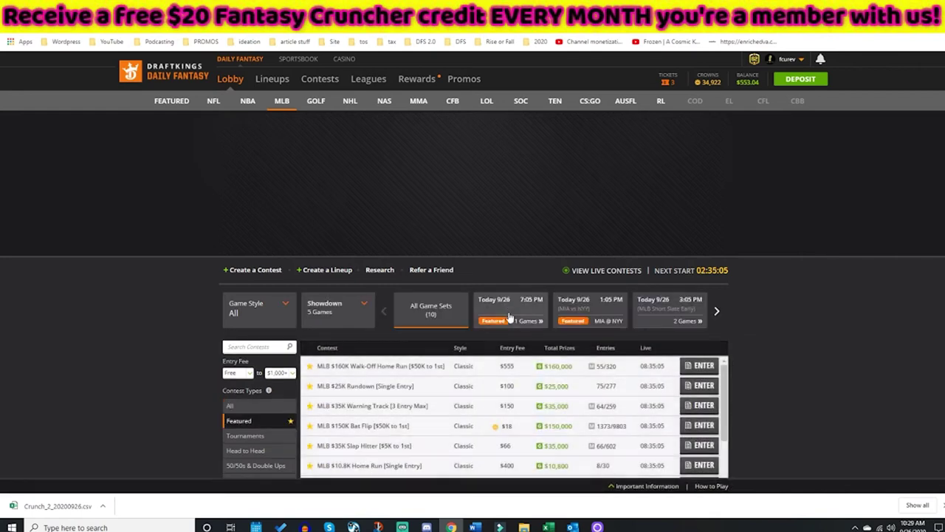
pyautogui.click(514, 350)
pyautogui.scroll(-1, 784, 361)
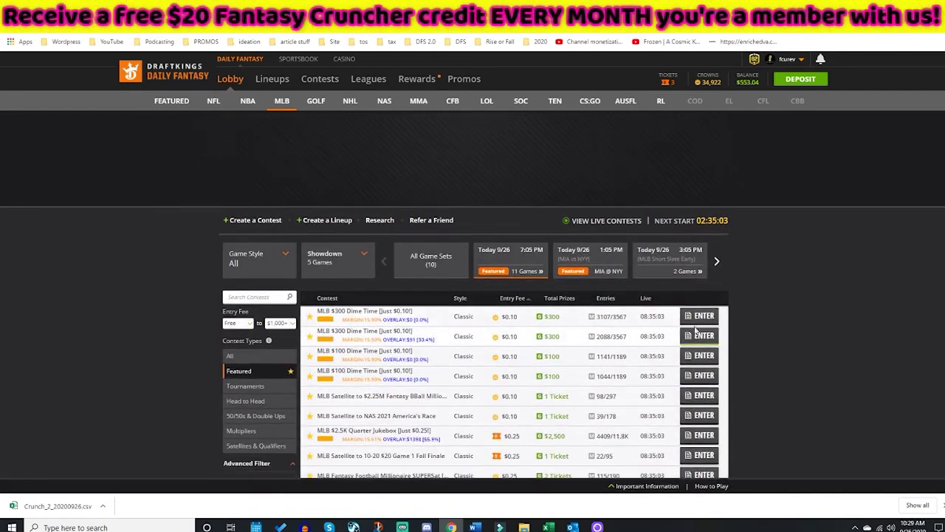
# Enter all 20 lineups into MLB $300 Dime Time at $2.00 each.
pyautogui.click(702, 316)
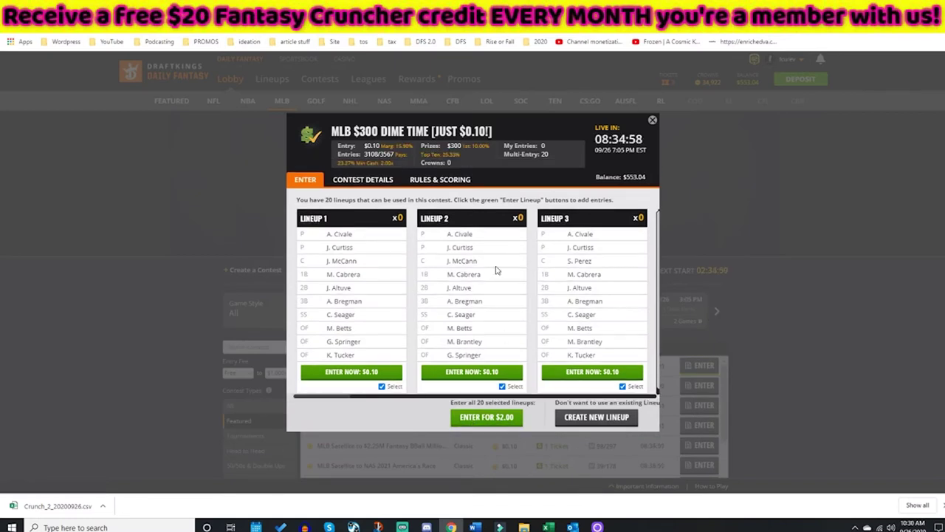
pyautogui.click(499, 423)
pyautogui.click(502, 418)
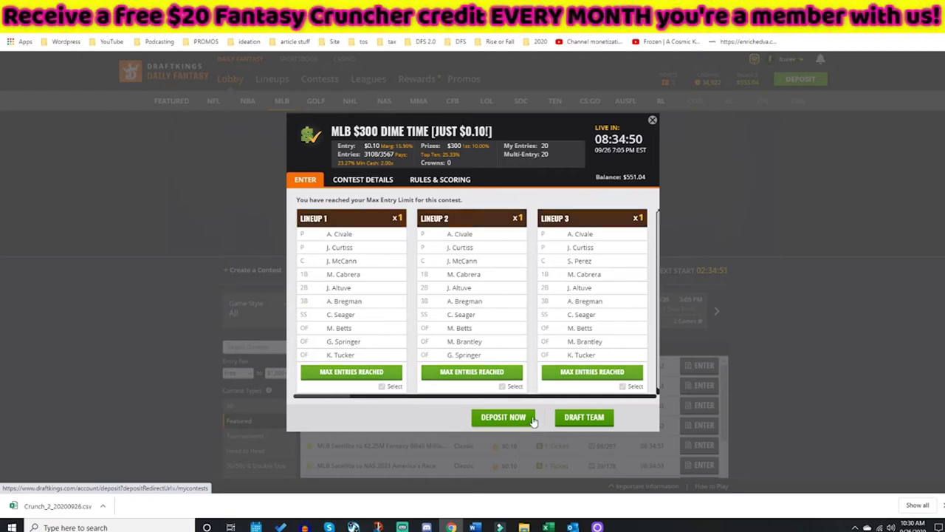
pyautogui.click(653, 122)
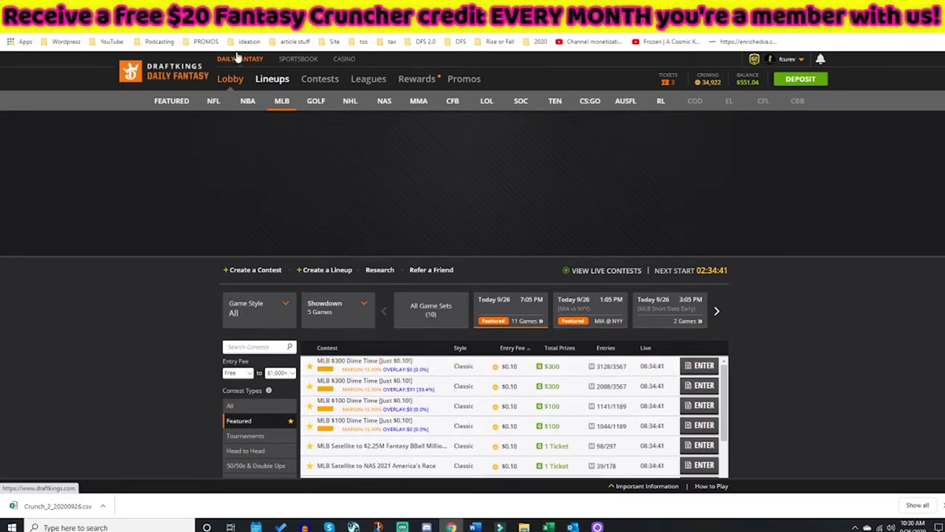
# Exclude pitchers Curtiss, Wainwright, Woodruff, Civale and Musgrove, then recalculate lineups into Crunch_3.
pyautogui.hotkey('ctrl', 'Tab')
pyautogui.scroll(6, 168, 255)
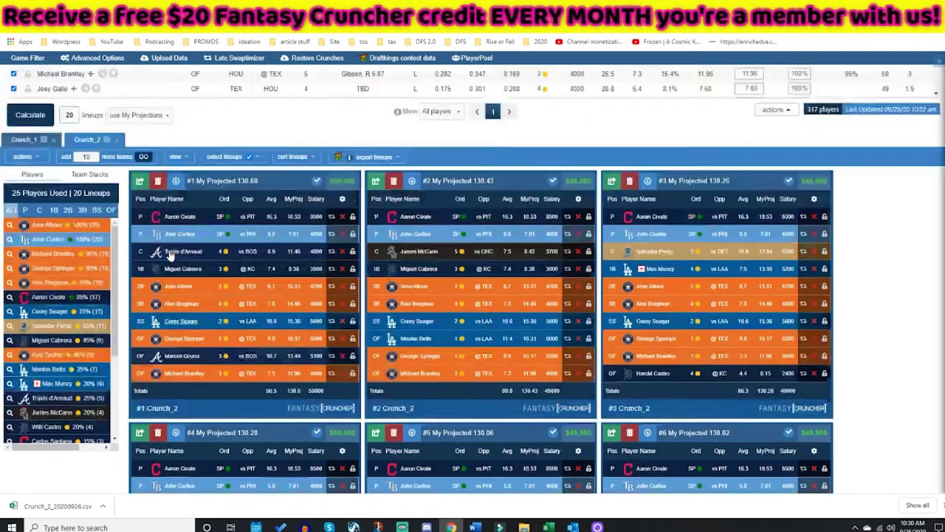
pyautogui.click(161, 96)
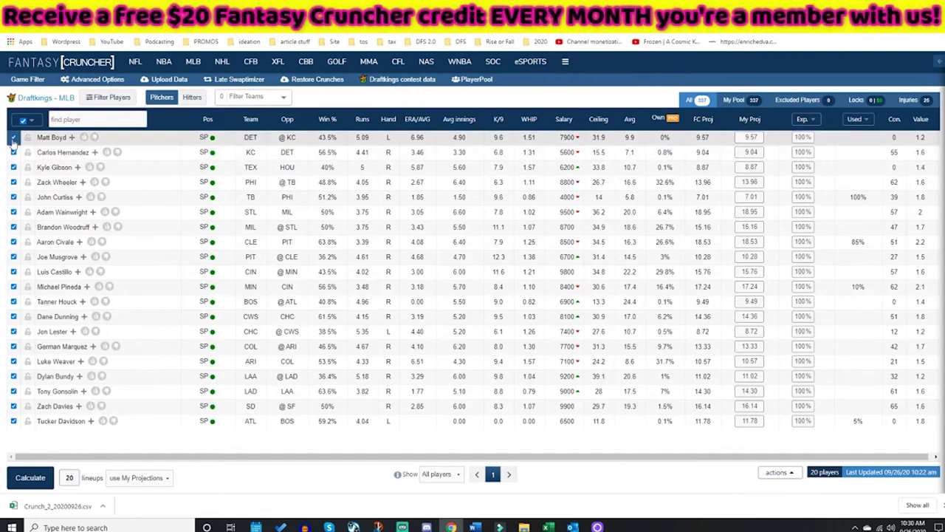
pyautogui.click(12, 197)
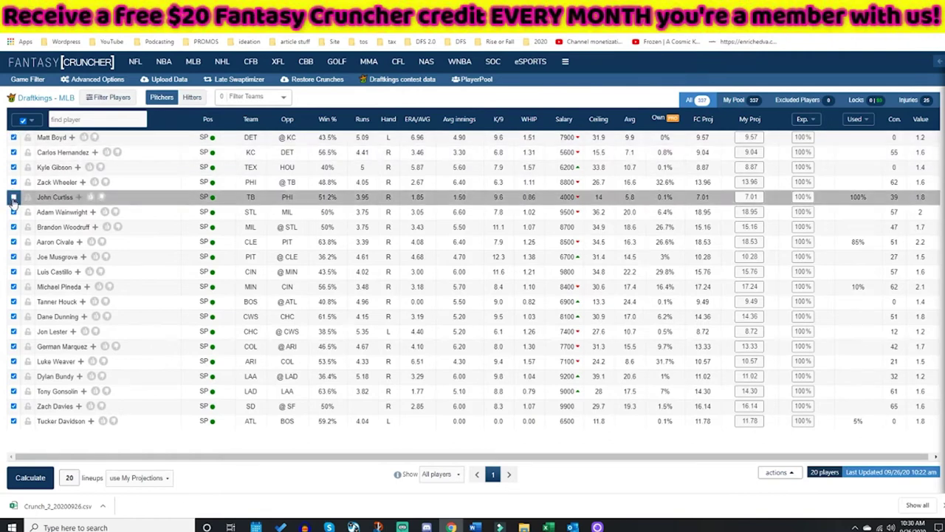
pyautogui.click(12, 212)
pyautogui.click(13, 227)
pyautogui.click(13, 241)
pyautogui.click(13, 256)
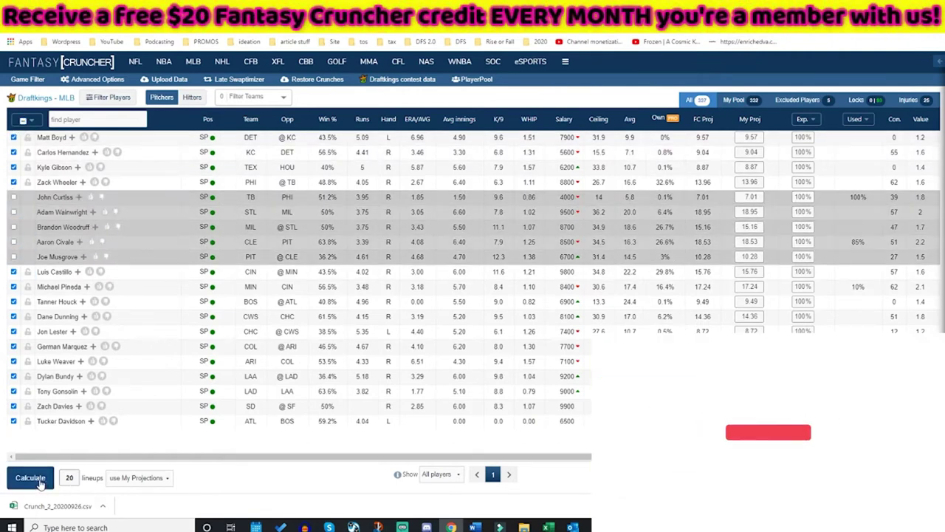
pyautogui.click(31, 478)
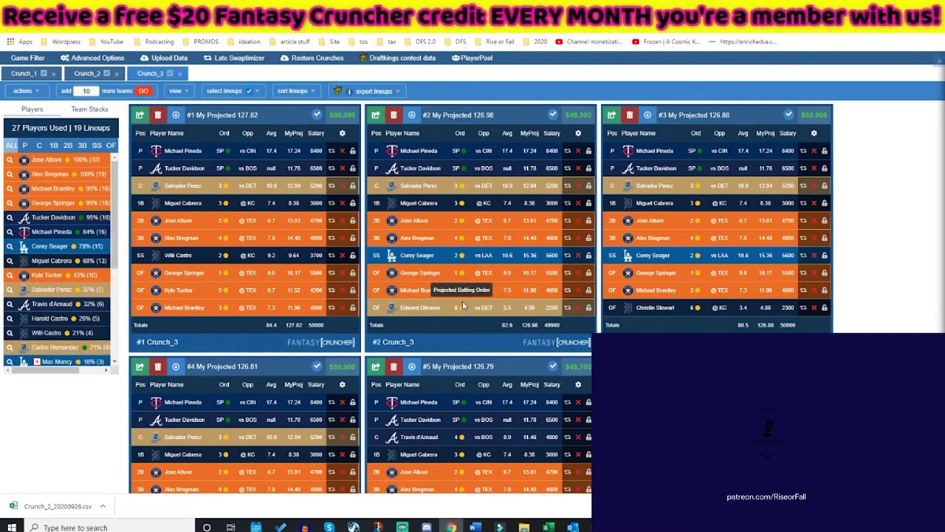
# Export Crunch_3 for the 09/26 7:05 pm slate and review its 20 rows in Excel.
pyautogui.click(398, 94)
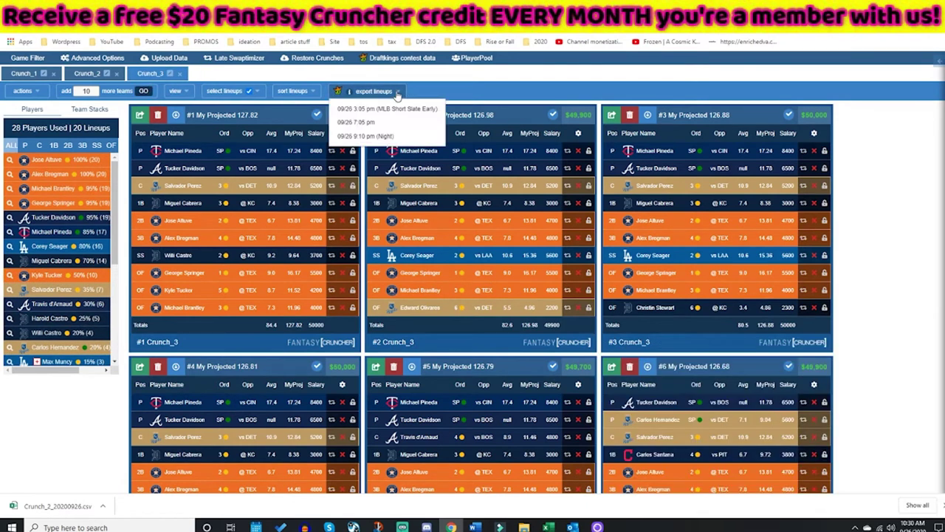
pyautogui.click(390, 124)
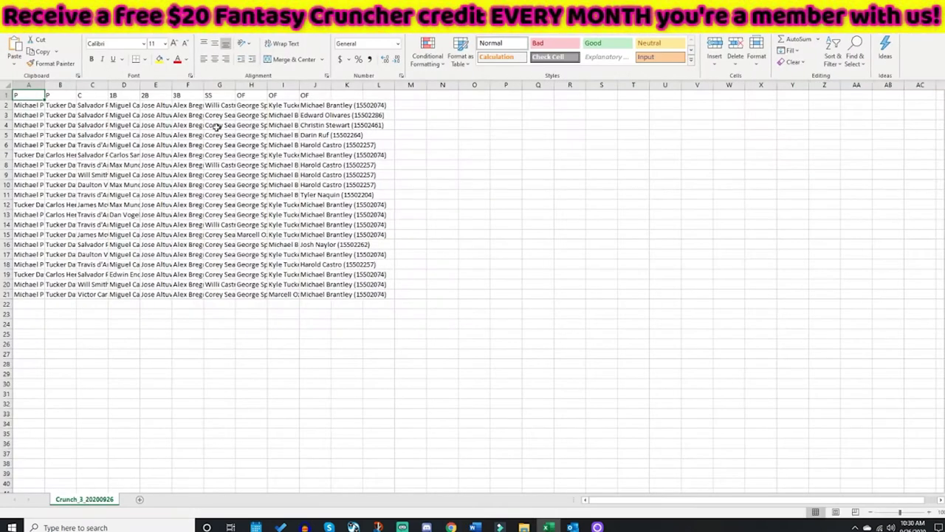
pyautogui.moveTo(318, 298); pyautogui.dragTo(24, 106)
pyautogui.click(23, 107)
pyautogui.press('super+Down')
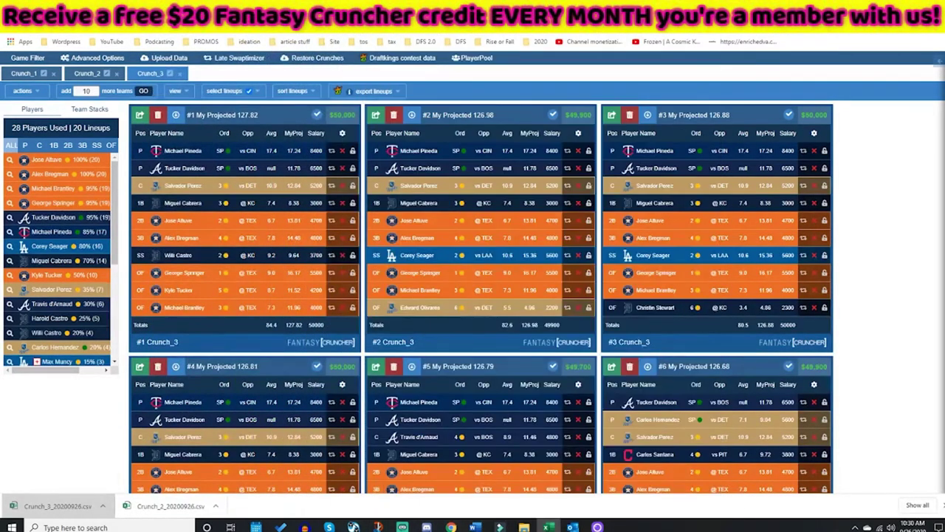
# Download the current DraftKings MLB entries from Edit Entries as a DKEntries CSV and open it.
pyautogui.hotkey('ctrl', 'Tab')
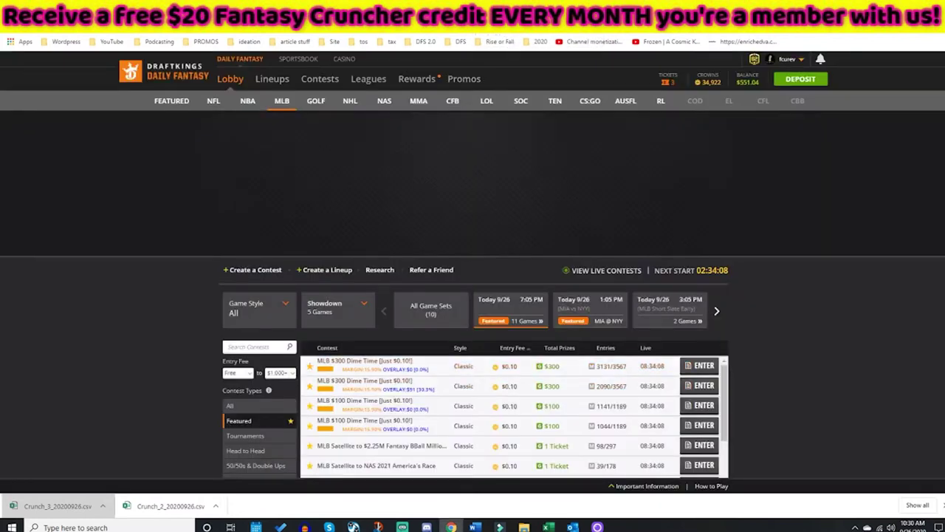
pyautogui.click(271, 78)
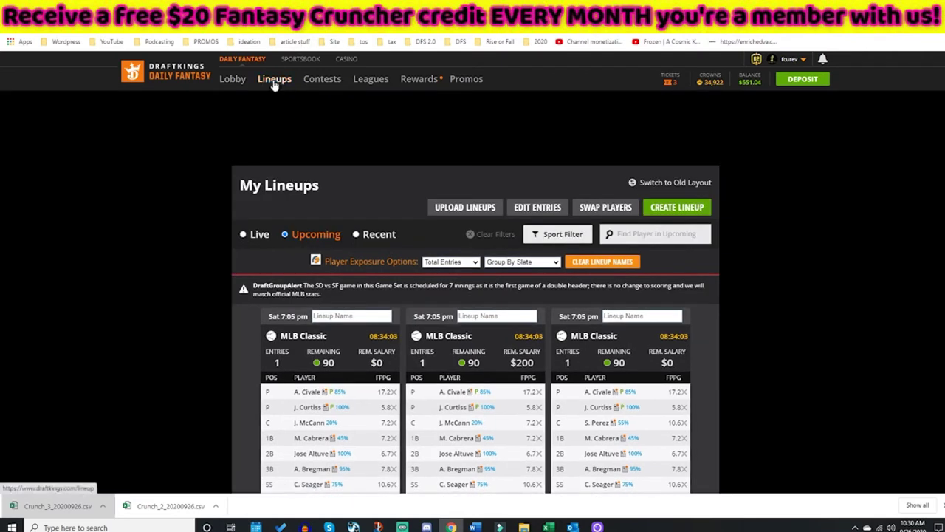
pyautogui.click(548, 210)
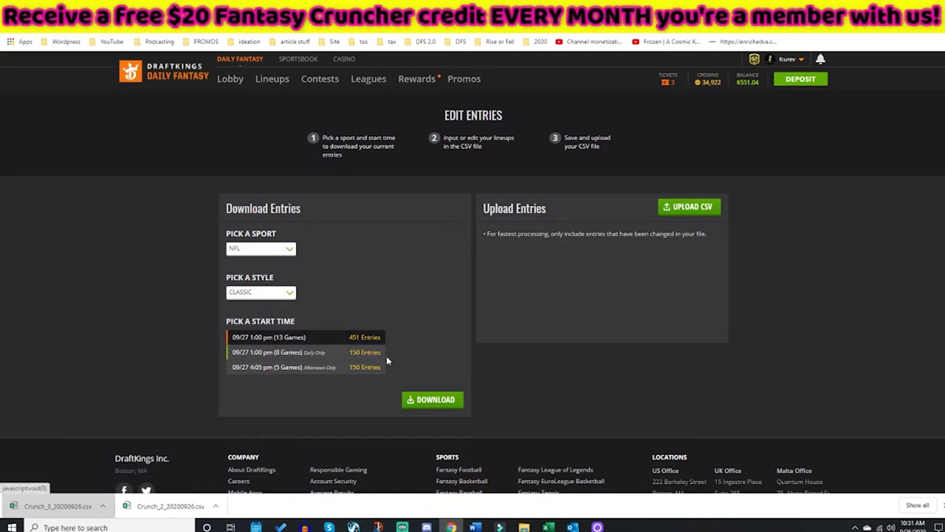
pyautogui.click(291, 251)
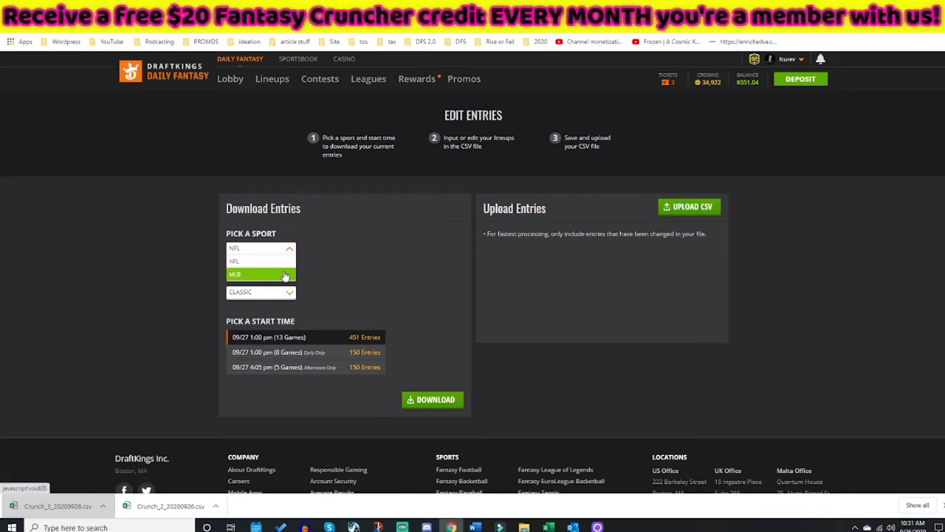
pyautogui.click(283, 274)
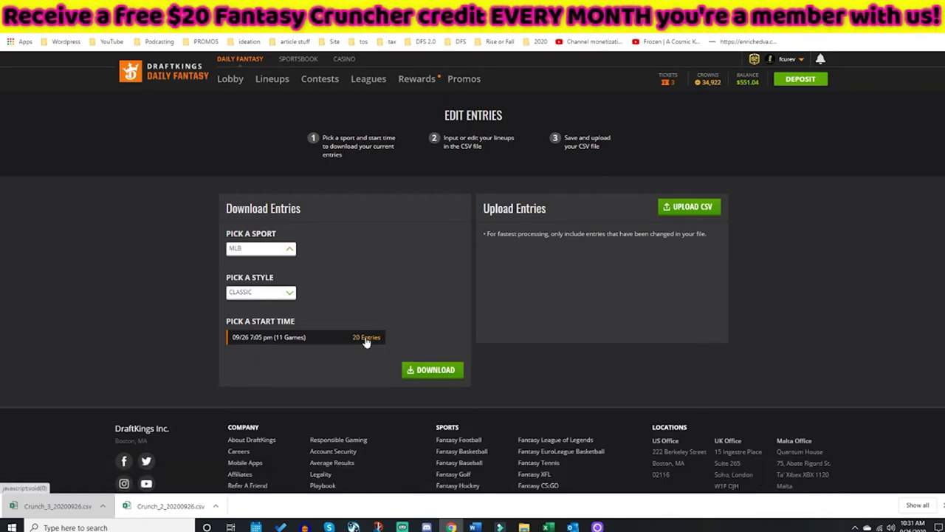
pyautogui.click(418, 369)
pyautogui.click(63, 506)
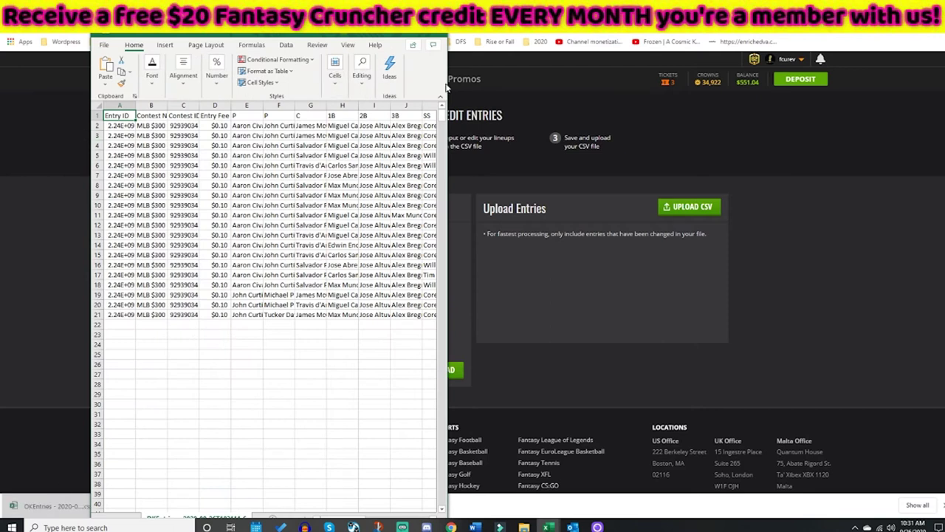
# Place DKEntries and Crunch_3 side by side and copy the 20 Crunch_3 lineup rows.
pyautogui.moveTo(448, 84); pyautogui.dragTo(694, 83)
pyautogui.moveTo(369, 34); pyautogui.dragTo(274, 34)
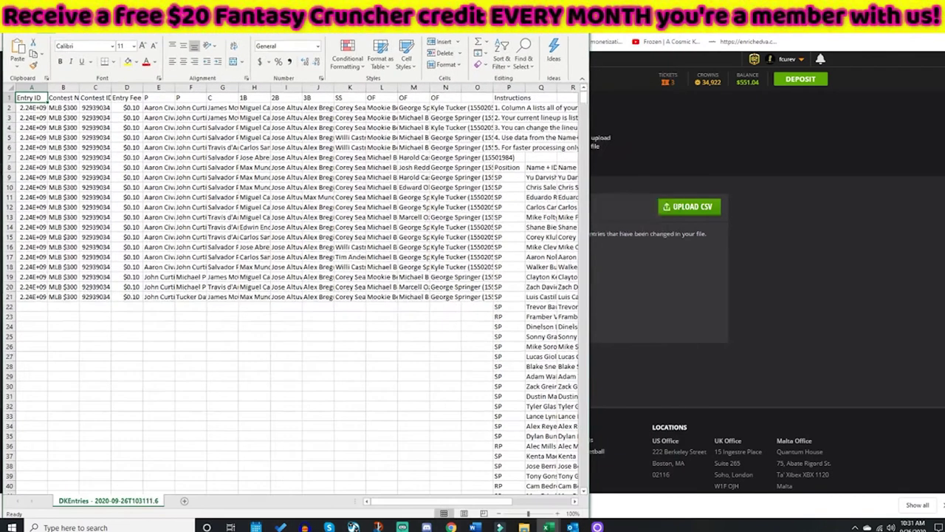
pyautogui.hotkey('alt', 'Tab')
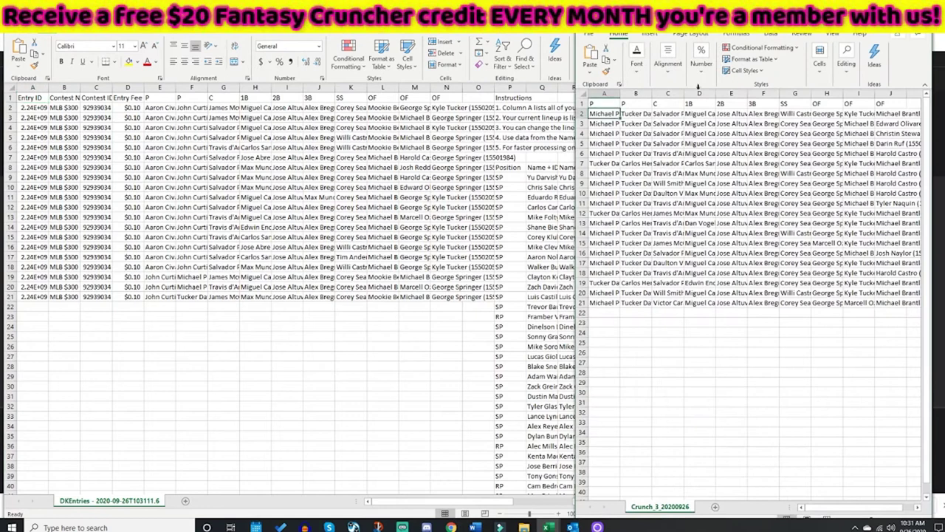
pyautogui.moveTo(619, 115); pyautogui.dragTo(881, 113)
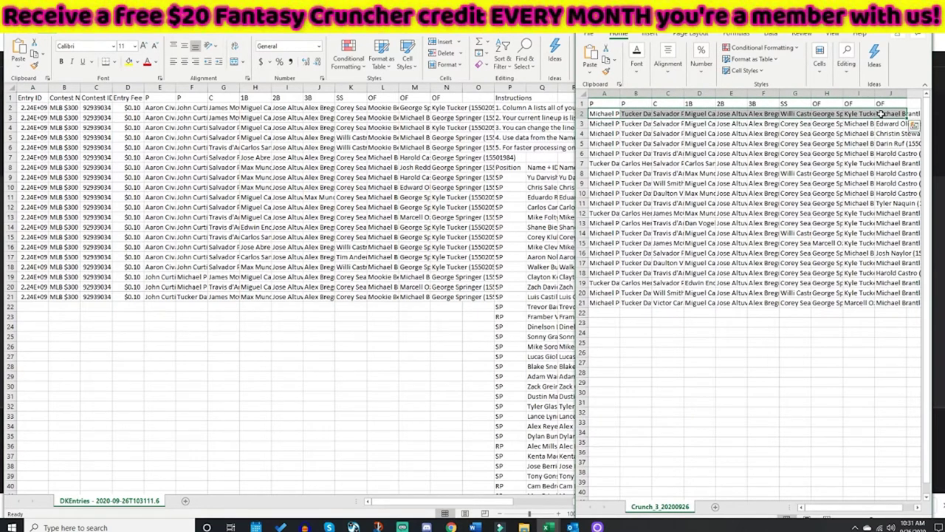
pyautogui.moveTo(600, 113); pyautogui.dragTo(916, 113)
pyautogui.hotkey('ctrl', 'shift', 'Down')
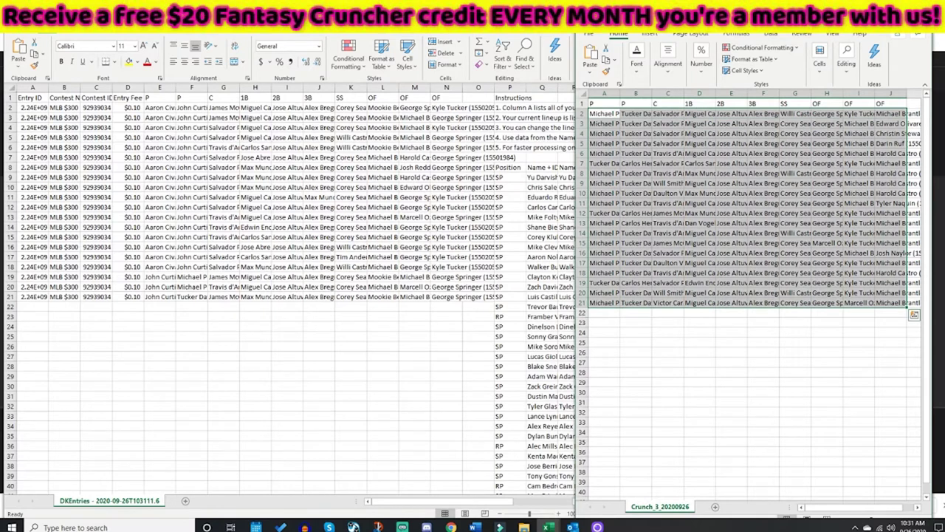
pyautogui.hotkey('ctrl', 'c')
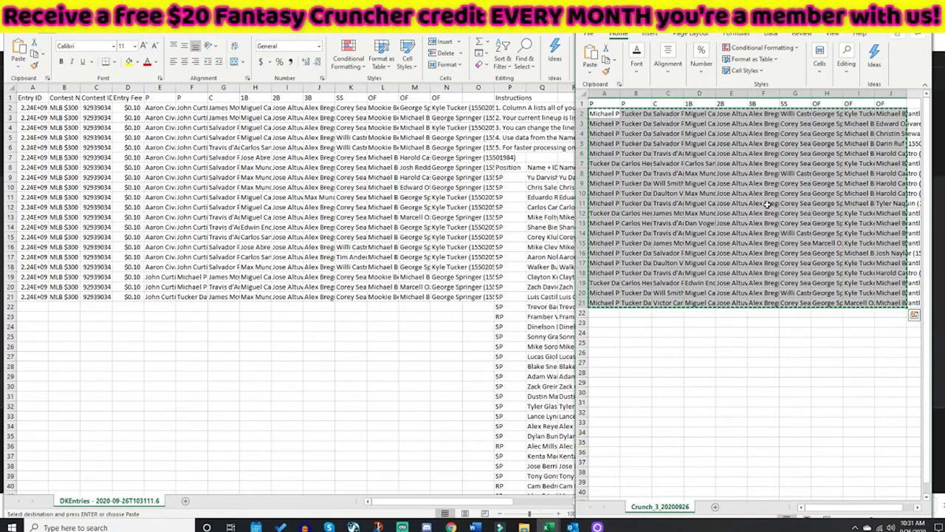
# Paste the lineups into DKEntries starting at E2 and close the Crunch_3 workbook.
pyautogui.click(159, 109)
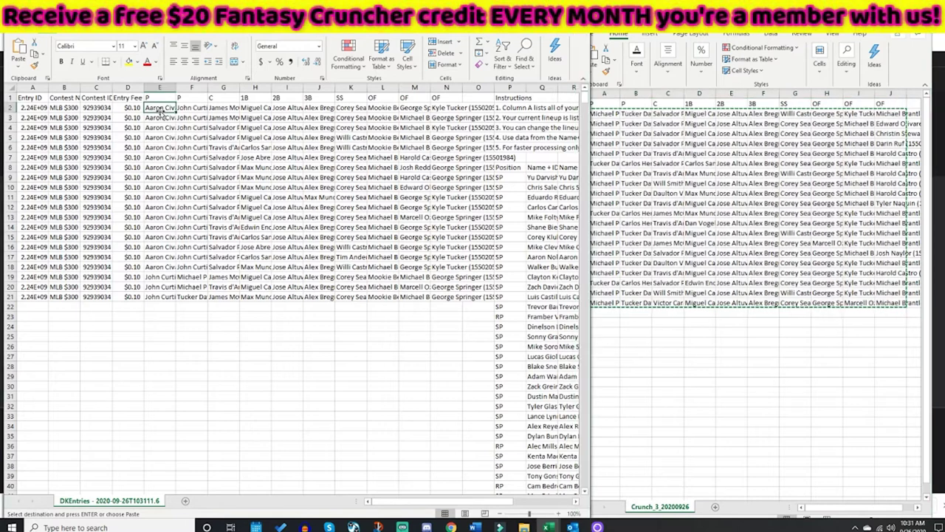
pyautogui.hotkey('ctrl', 'v')
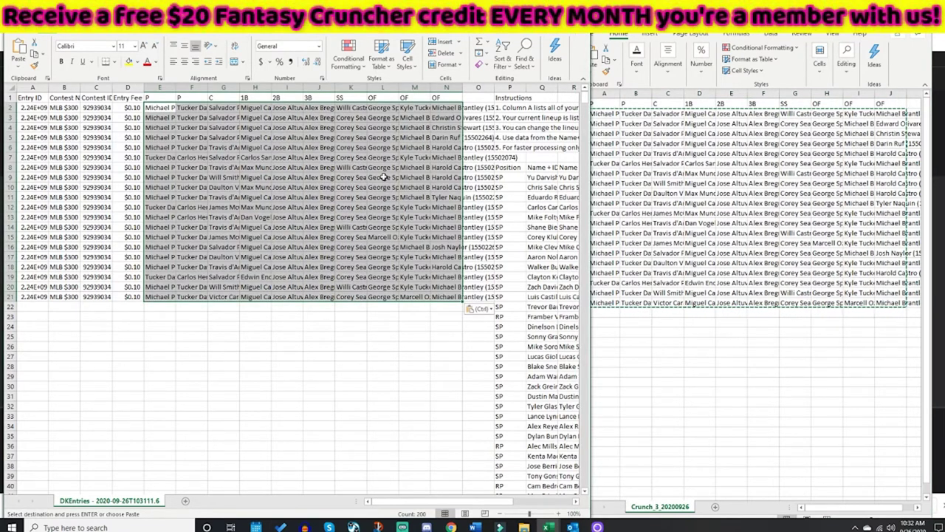
pyautogui.moveTo(160, 147)
pyautogui.mouseDown()
pyautogui.moveTo(223, 177)
pyautogui.moveTo(160, 147)
pyautogui.mouseUp()
pyautogui.press('Escape')
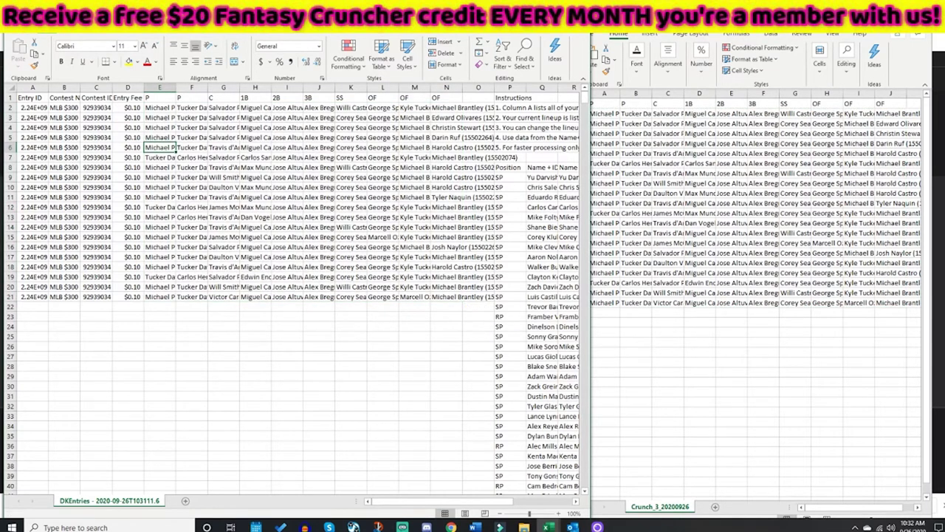
pyautogui.hotkey('ctrl', 'w')
pyautogui.hotkey('ctrl', 'w')
# Upload the edited DKEntries 2020-09-26 file (20/20, 0 errors) and view My Lineups.
pyautogui.click(652, 207)
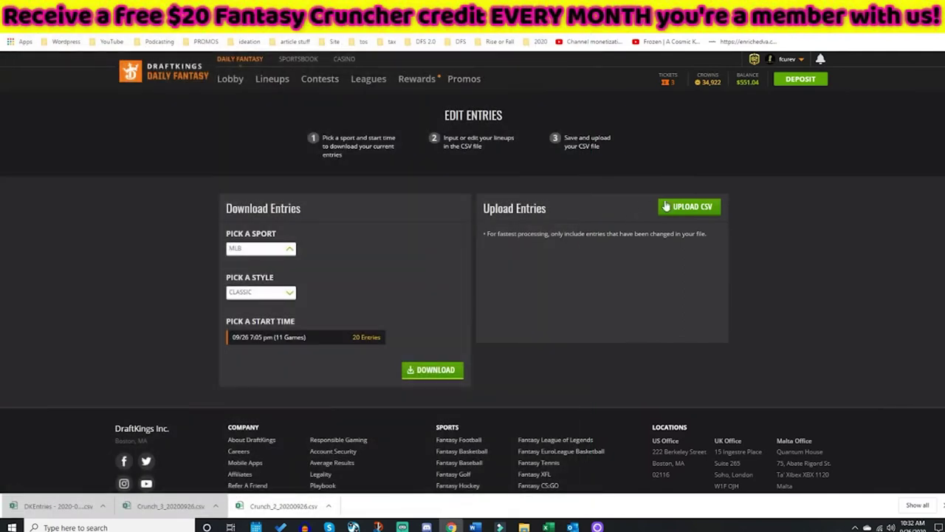
pyautogui.click(694, 210)
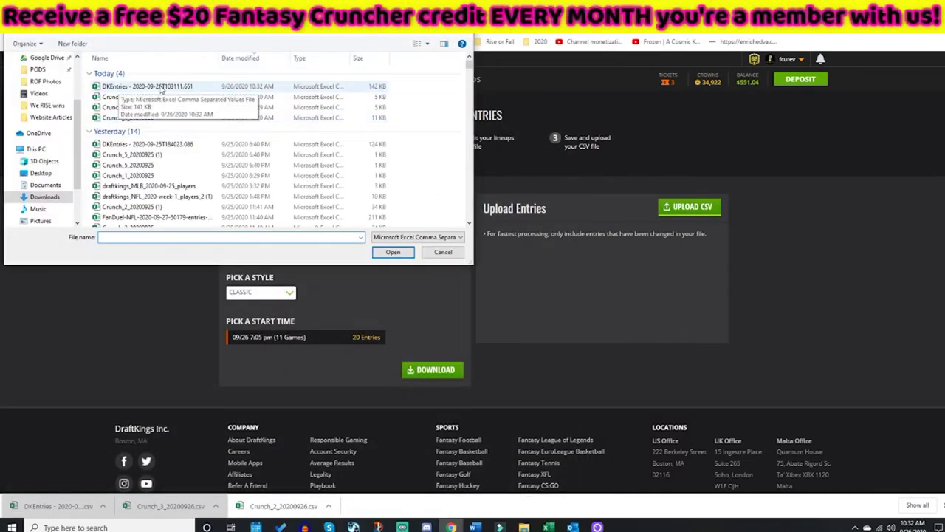
pyautogui.click(162, 86)
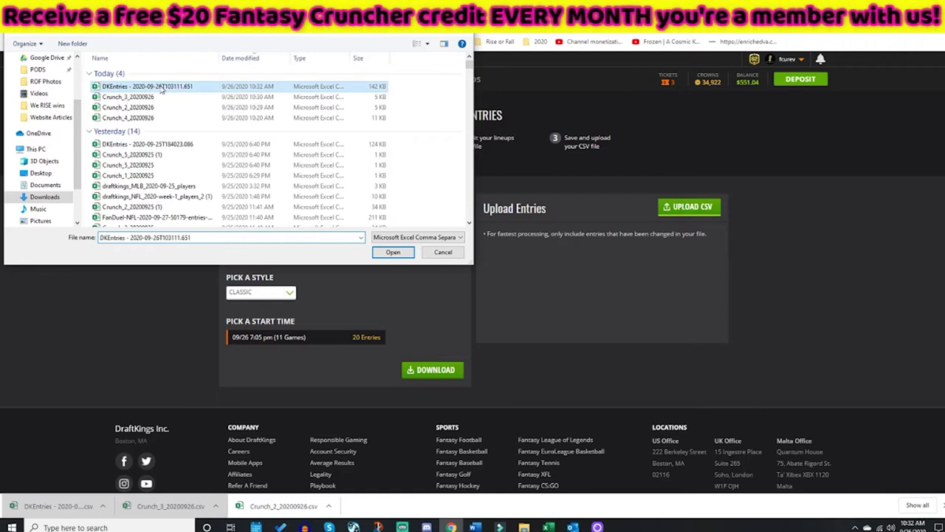
pyautogui.click(396, 255)
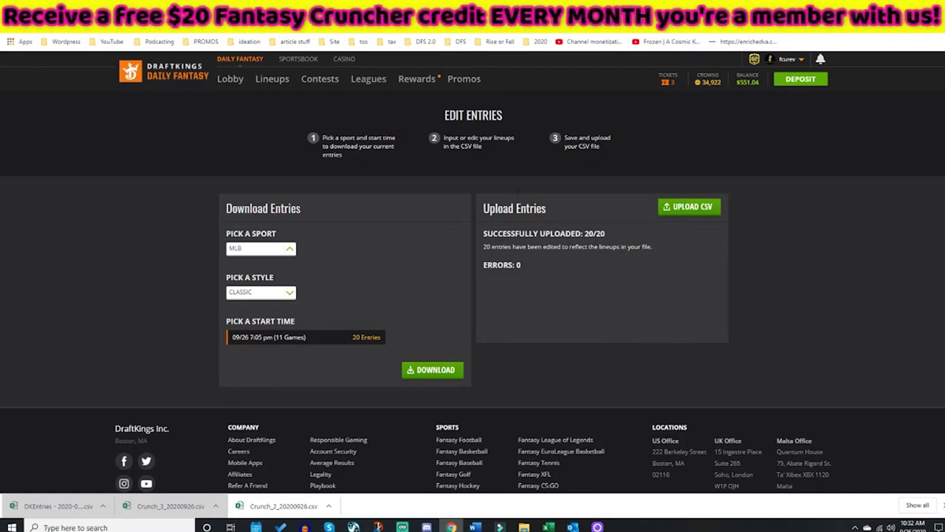
pyautogui.click(272, 85)
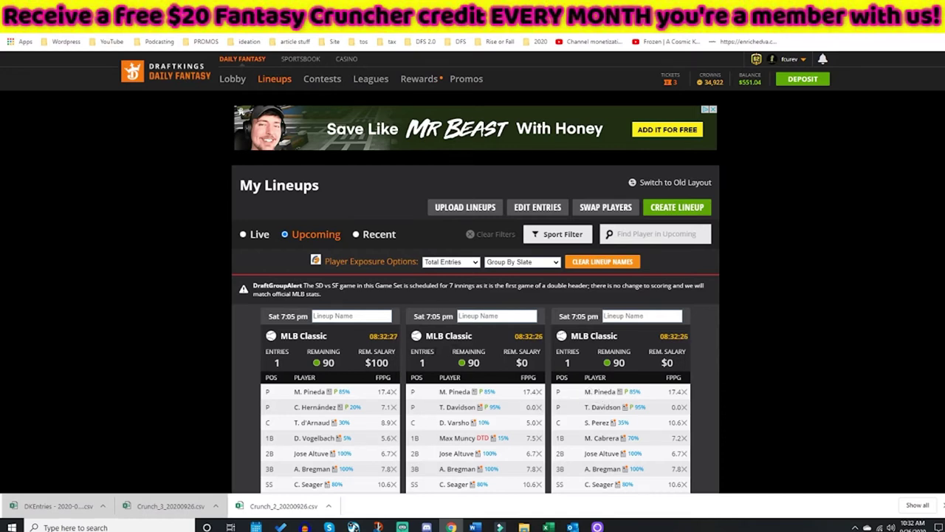
# Start a 20-lineup FanDuel MLB crunch and list the game filter's slate choices.
pyautogui.click(172, 67)
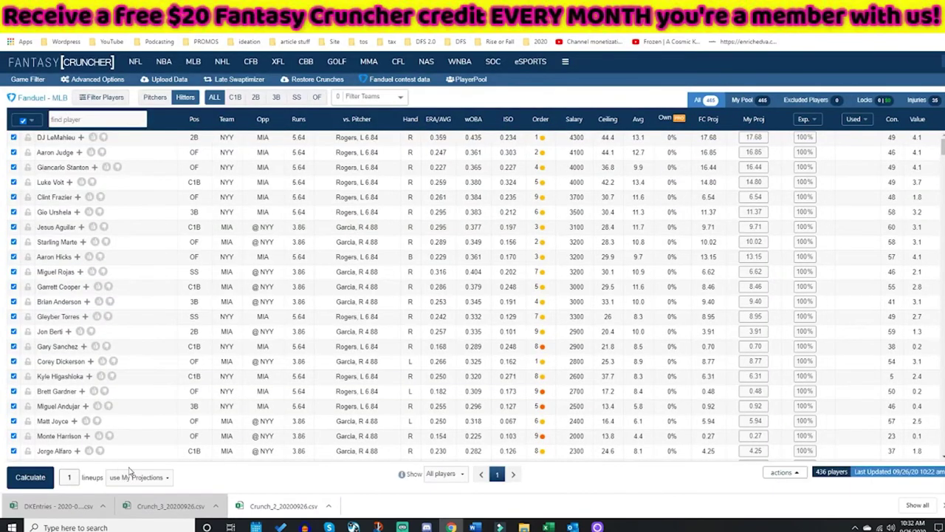
pyautogui.doubleClick(69, 477)
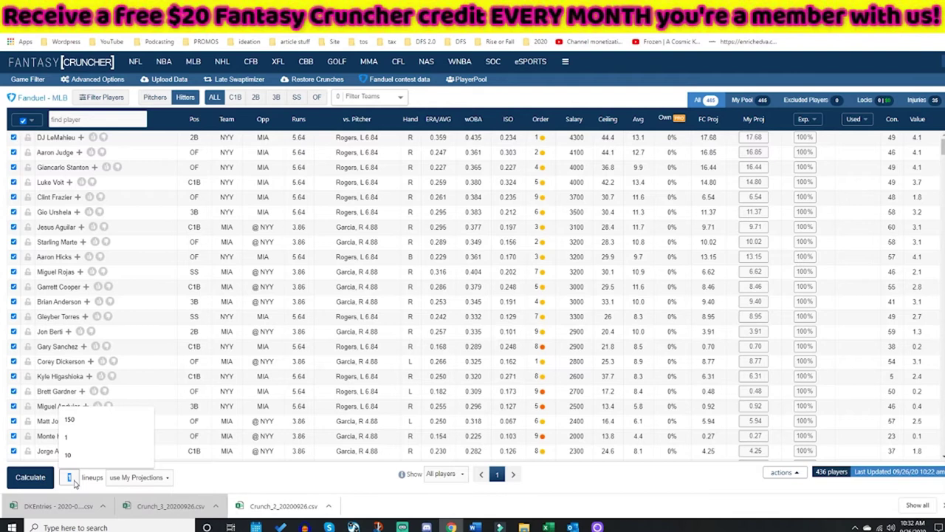
pyautogui.write('20')
pyautogui.click(33, 478)
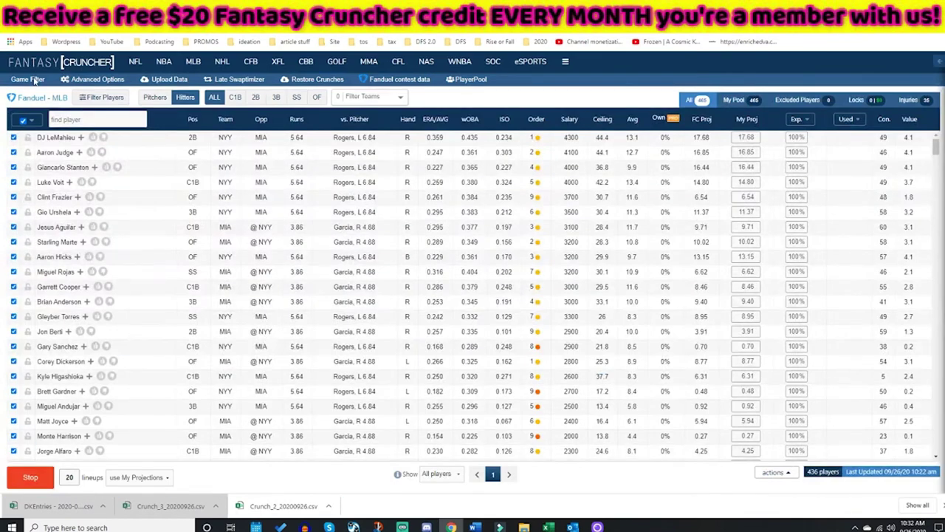
pyautogui.click(29, 80)
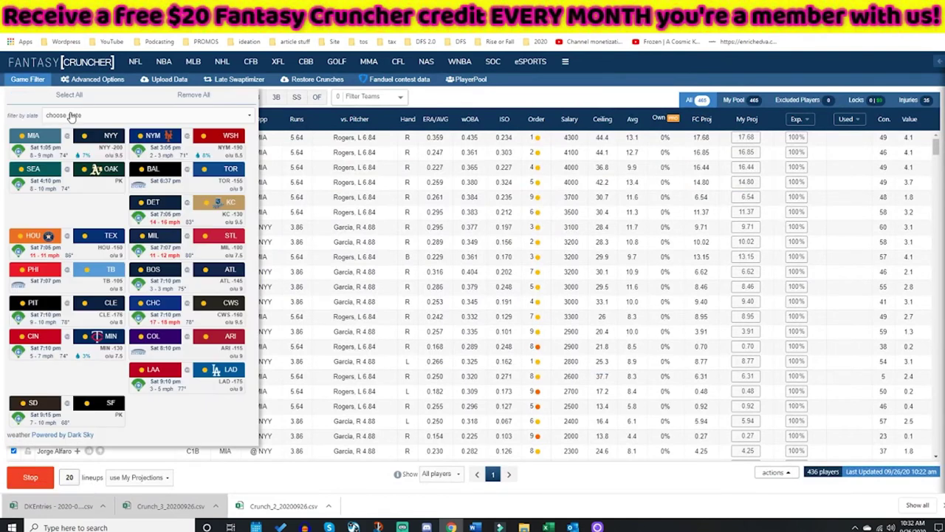
pyautogui.click(70, 116)
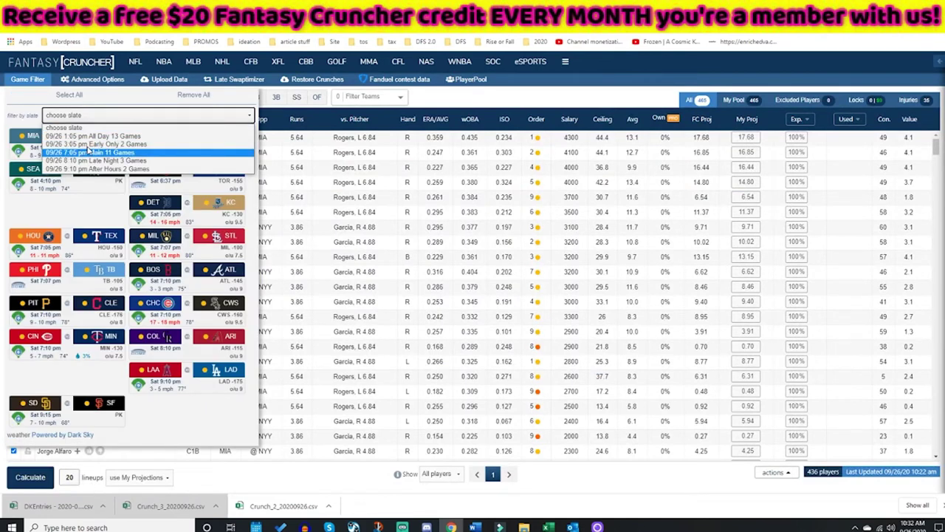
# Choose the Main 11 Games slate and export the 20 lineups for 09/26 7:05 pm Main.
pyautogui.click(130, 154)
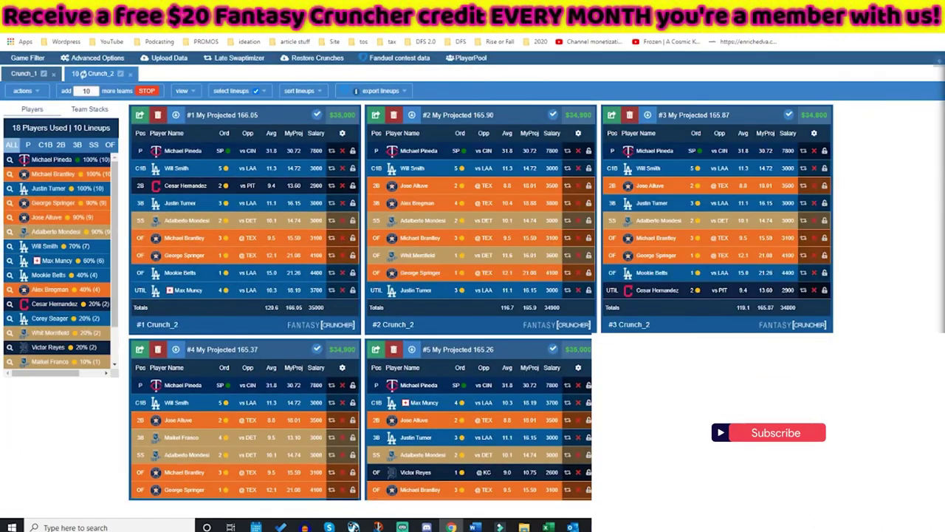
pyautogui.scroll(3, 547, 343)
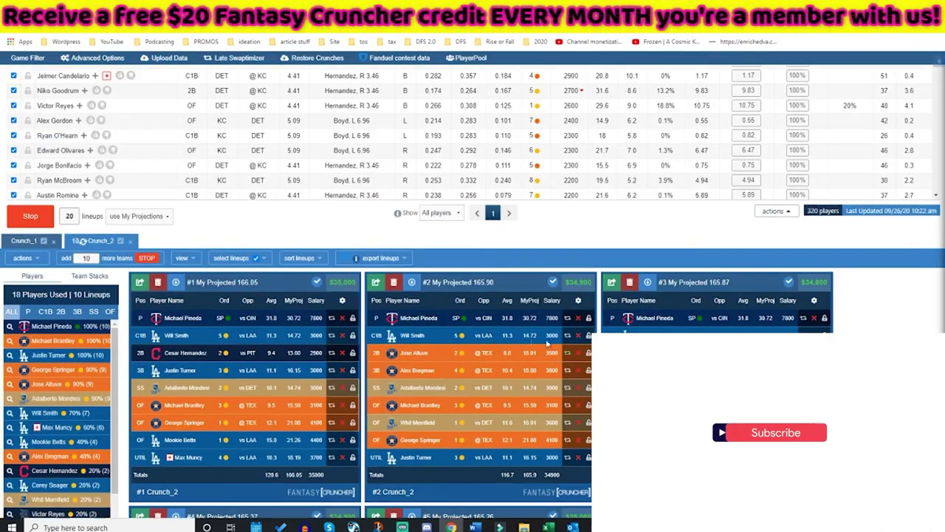
pyautogui.click(402, 260)
pyautogui.click(379, 303)
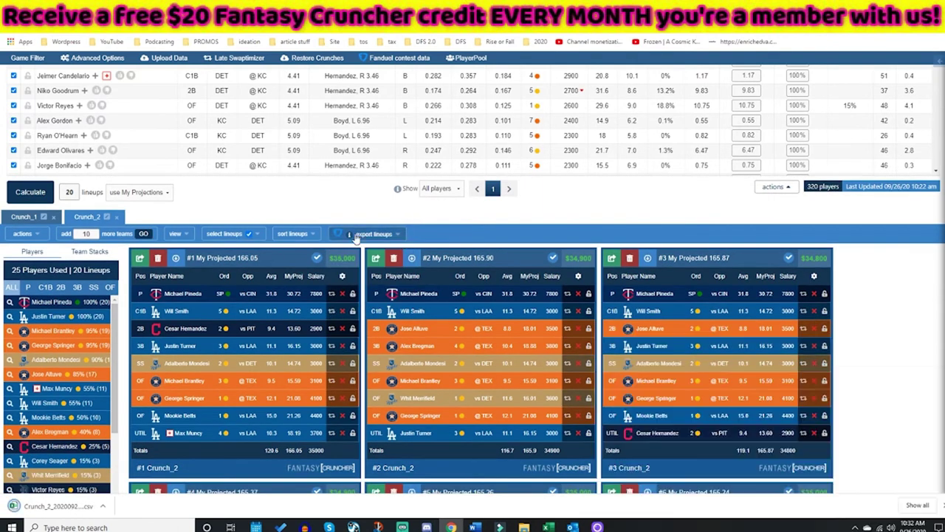
pyautogui.click(397, 236)
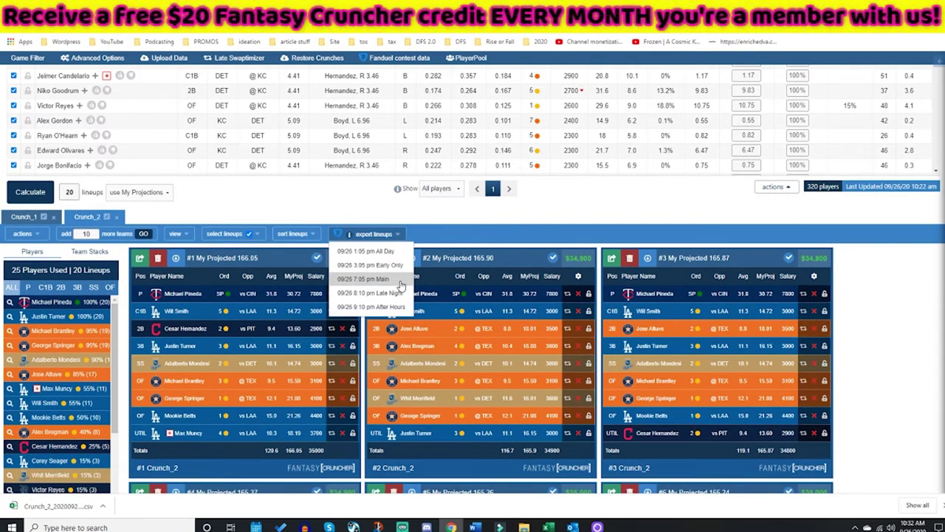
pyautogui.click(400, 280)
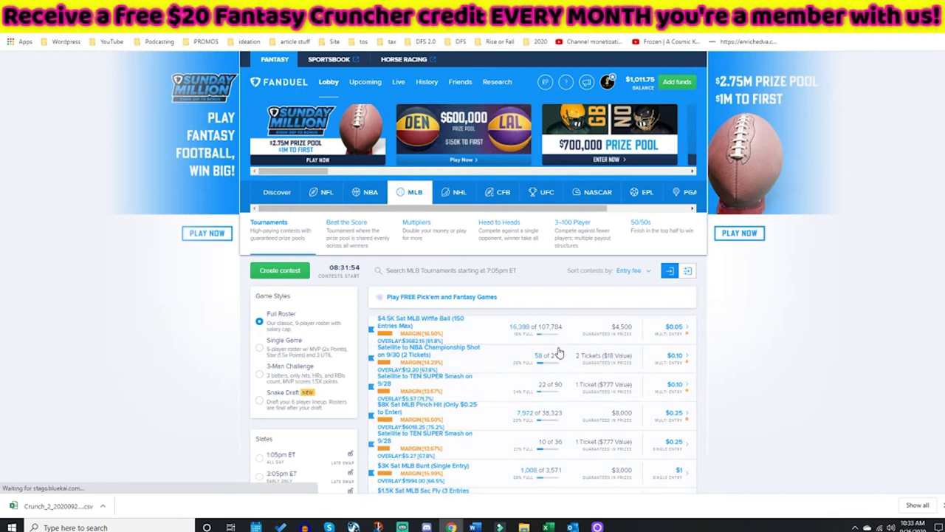
# In the first $0.05 MLB contest, start a CSV lineup upload with Crunch_2_20200926 (1).csv.
pyautogui.click(691, 330)
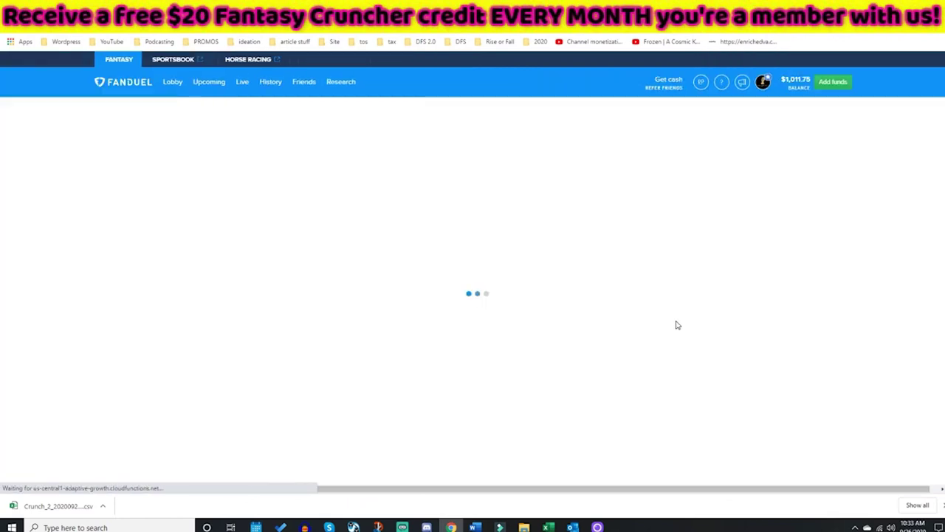
pyautogui.scroll(-3, 756, 287)
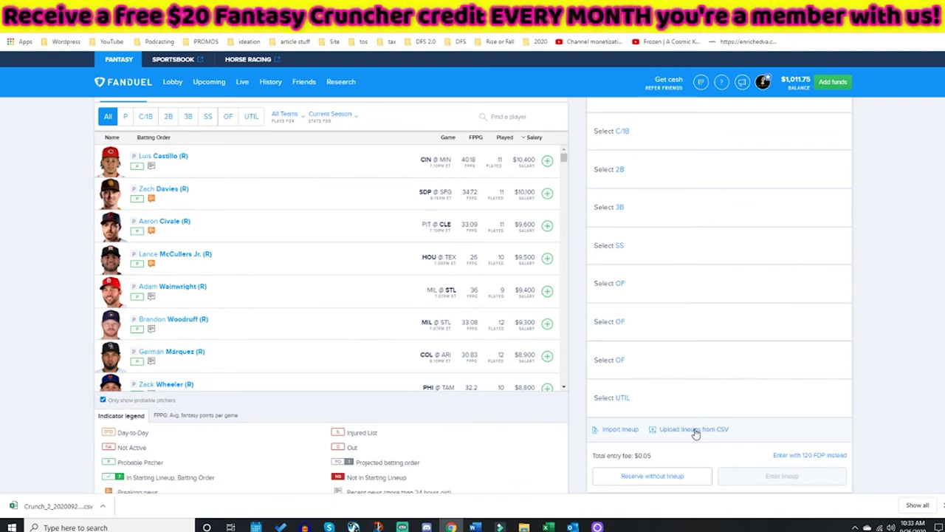
pyautogui.click(694, 431)
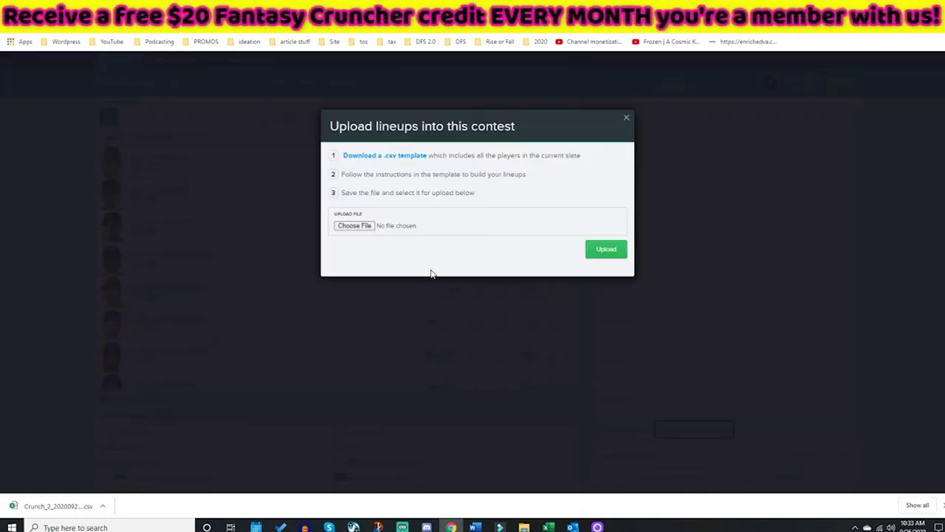
pyautogui.click(354, 225)
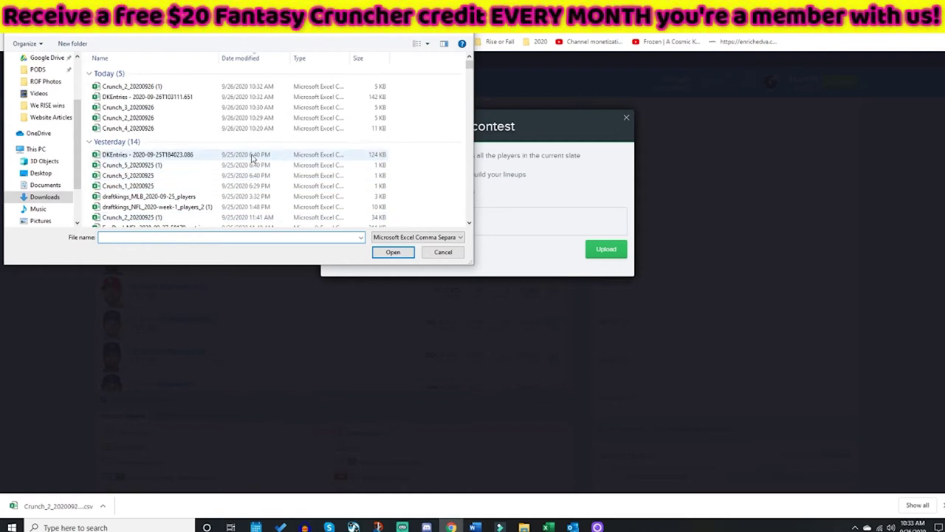
pyautogui.doubleClick(145, 86)
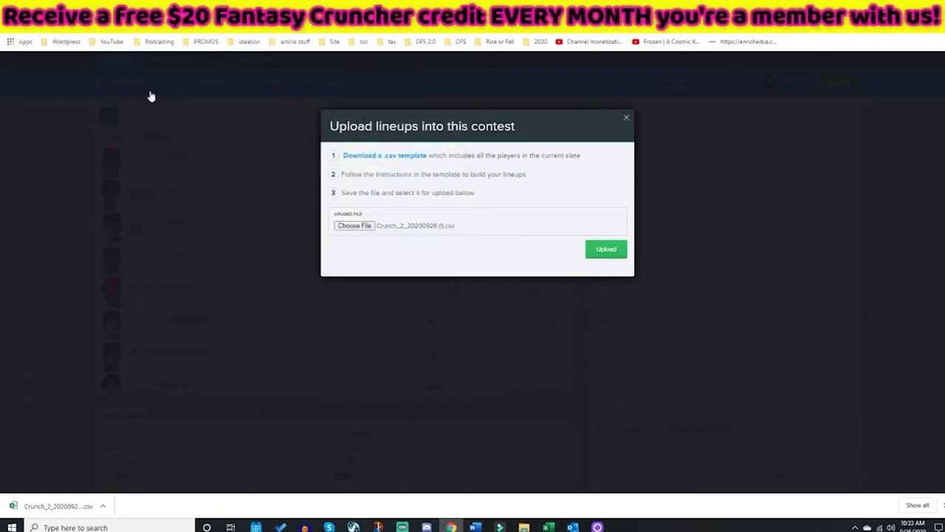
# Re-select Crunch_2_20200926 (1).csv, upload it, enter all 20 lineups, then go to Upcoming.
pyautogui.click(442, 227)
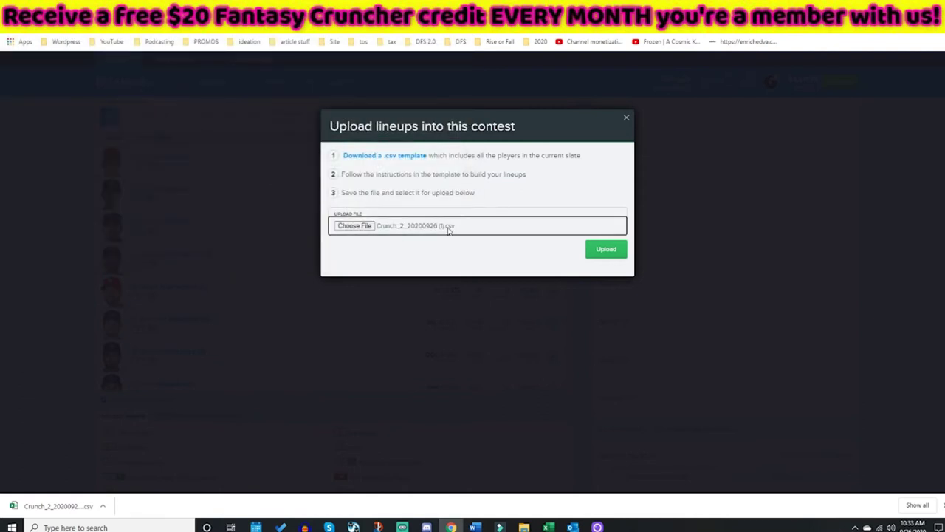
pyautogui.click(452, 254)
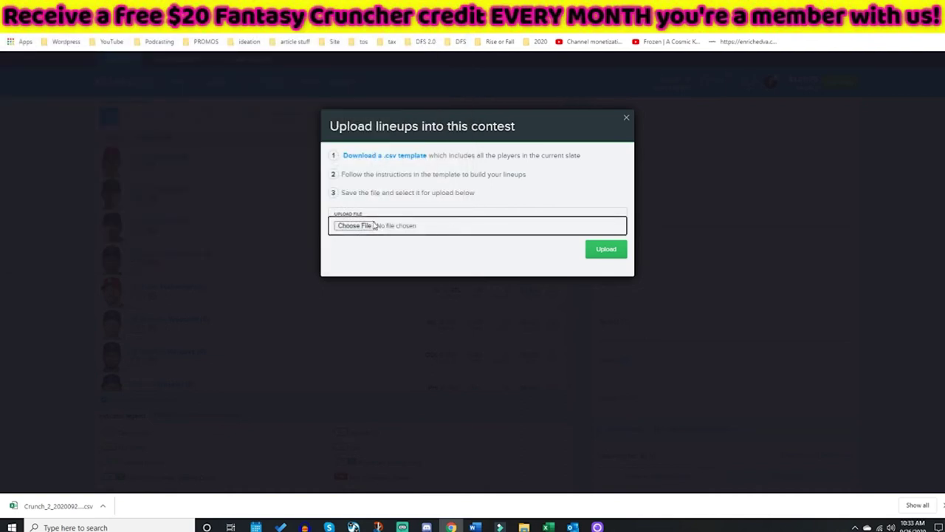
pyautogui.click(370, 225)
pyautogui.doubleClick(150, 86)
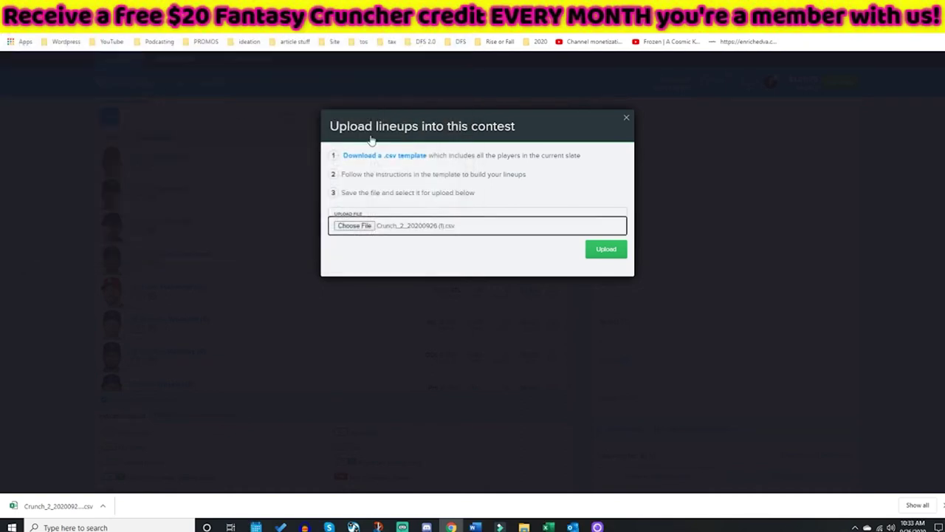
pyautogui.click(606, 251)
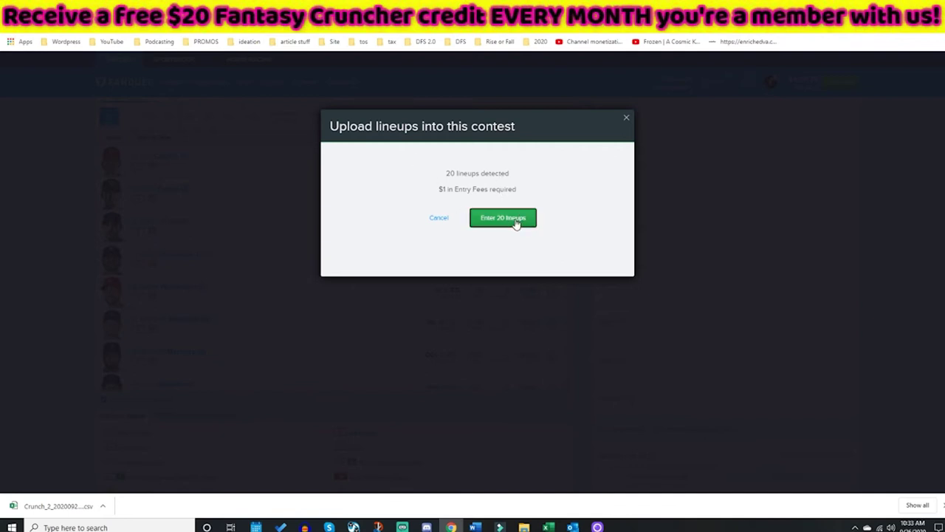
pyautogui.click(513, 220)
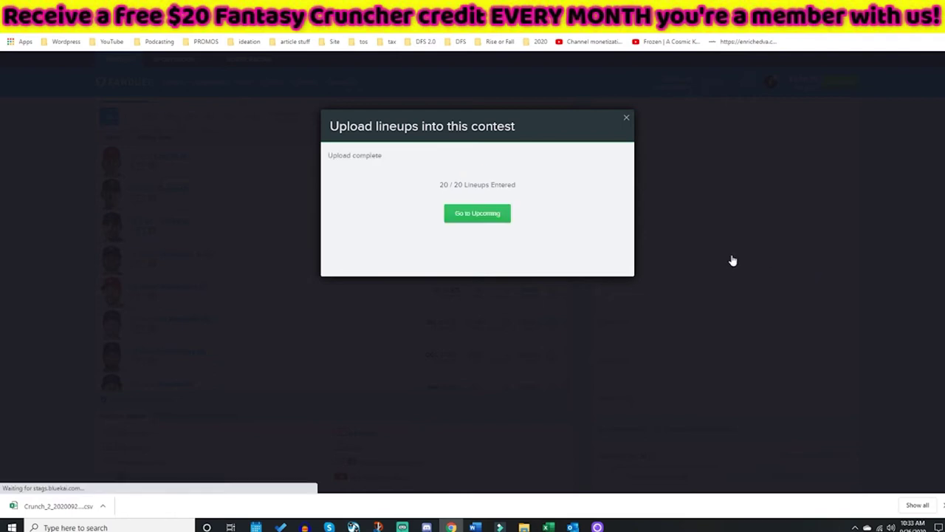
pyautogui.click(479, 213)
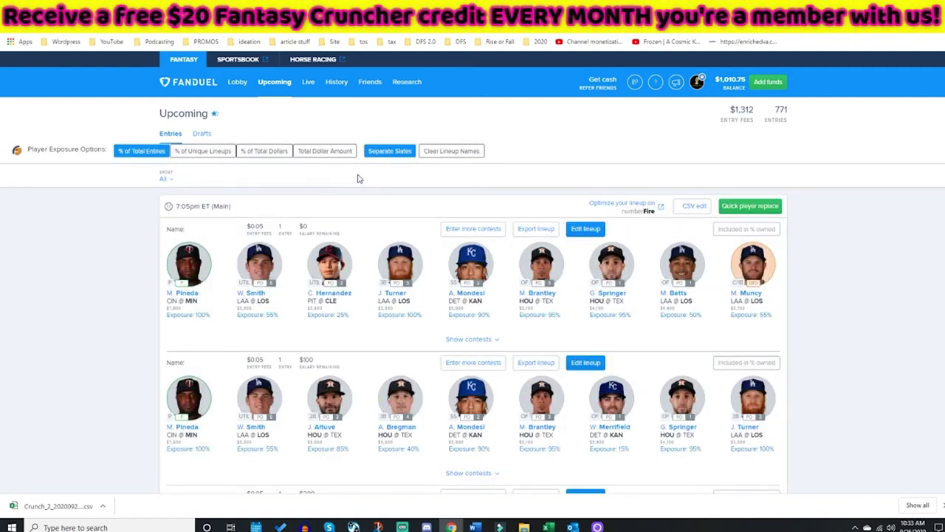
# Review the Upcoming entries list and its $1,311 total entry fees figure.
pyautogui.scroll(-5, 340, 182)
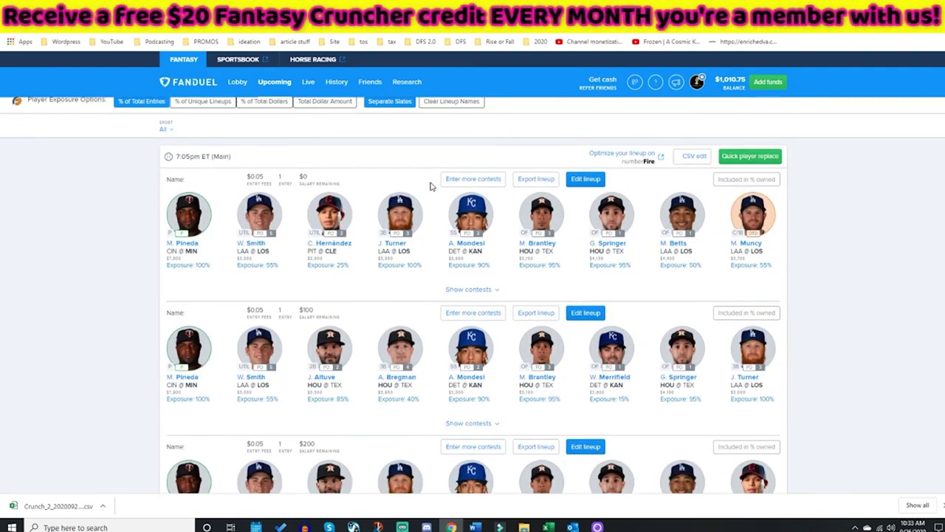
pyautogui.scroll(-15, 892, 410)
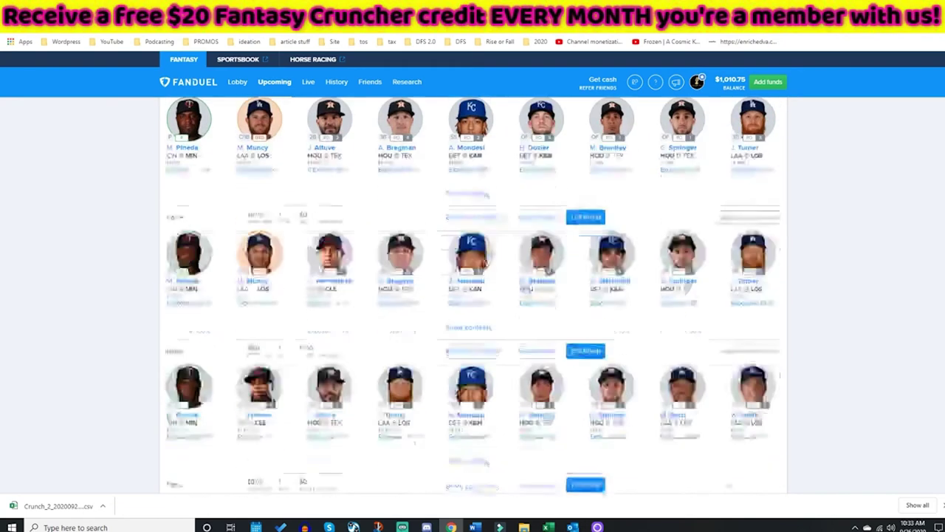
pyautogui.scroll(-3, 561, 399)
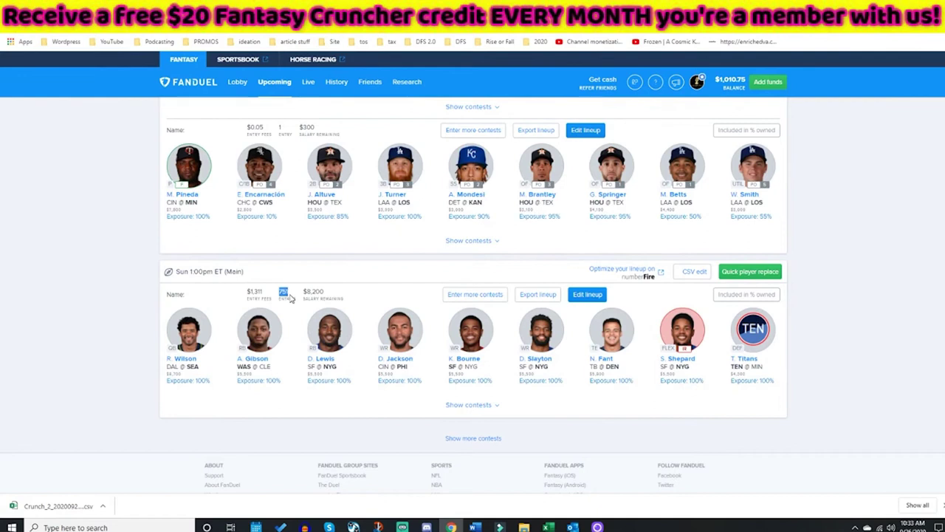
pyautogui.moveTo(273, 298); pyautogui.dragTo(252, 291)
pyautogui.click(301, 298)
pyautogui.scroll(3, 653, 296)
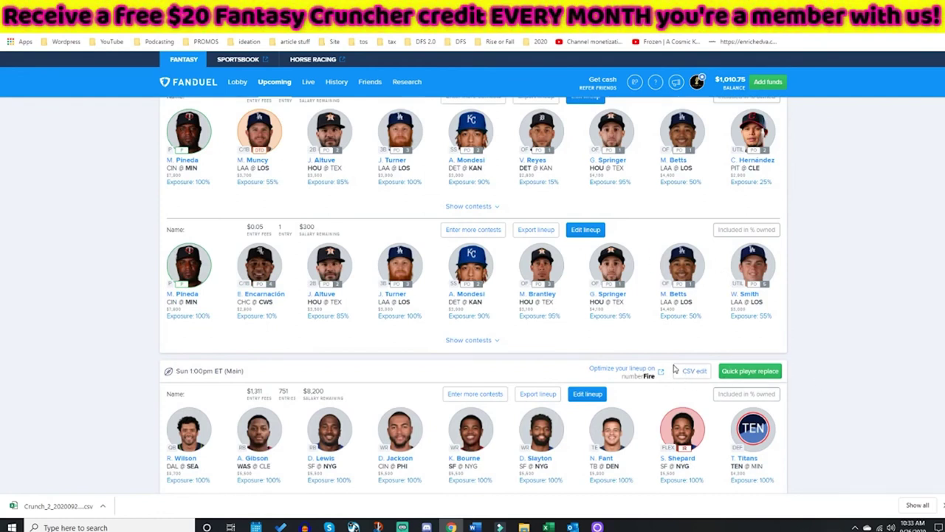
pyautogui.scroll(10, 390, 207)
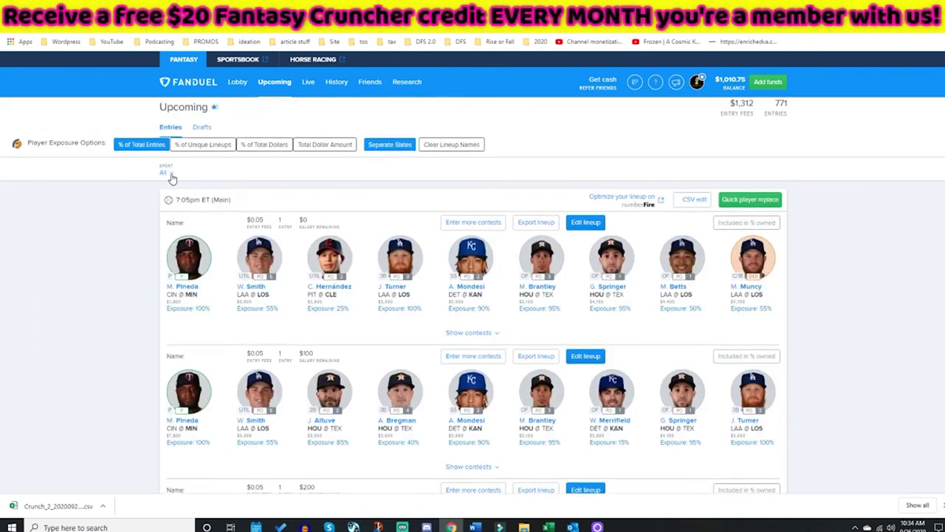
# Filter the Upcoming entries by sport to MLB only.
pyautogui.click(170, 175)
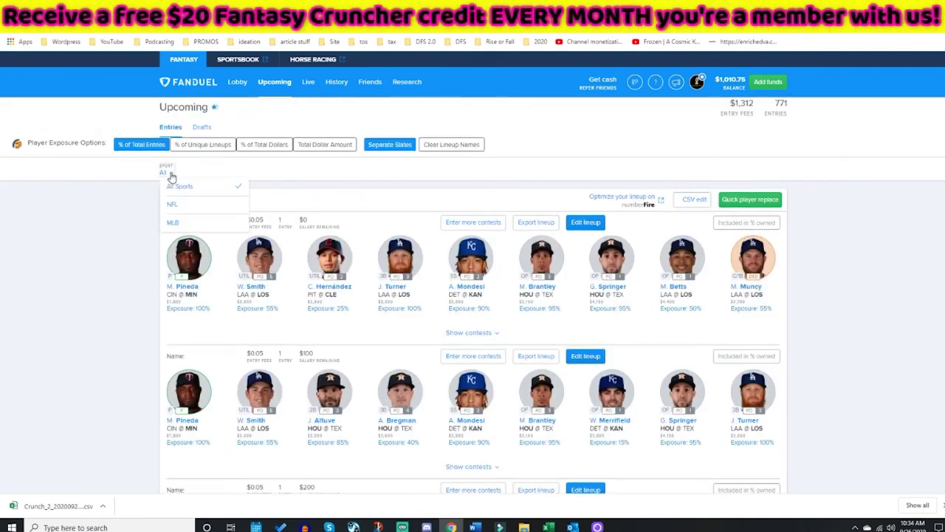
pyautogui.click(174, 223)
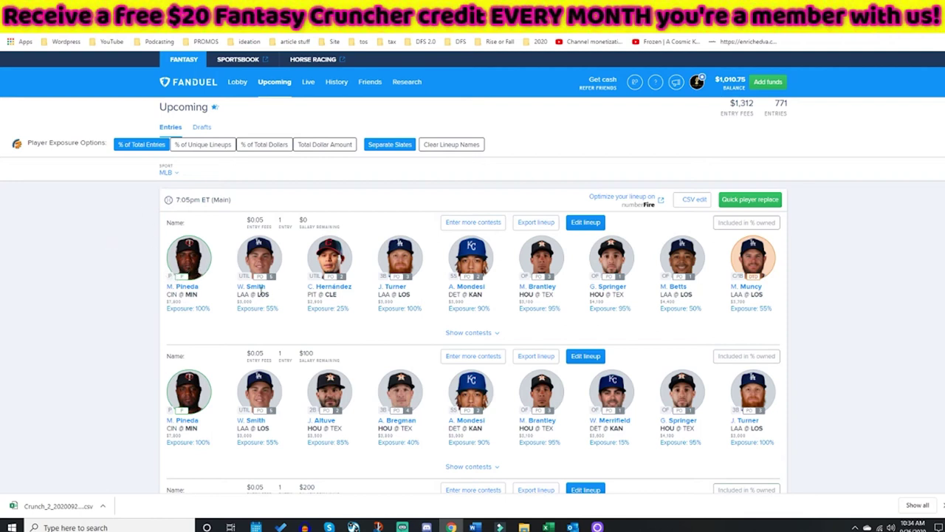
pyautogui.click(167, 173)
pyautogui.click(171, 174)
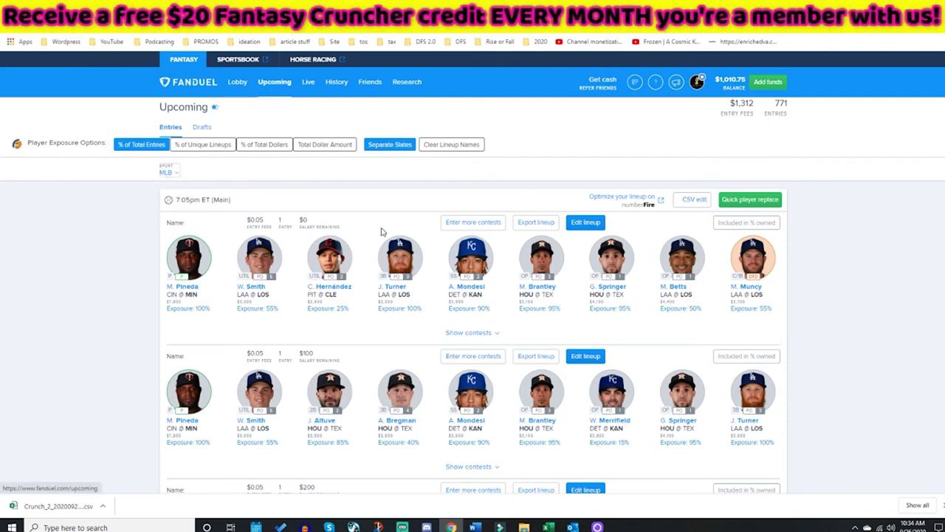
# Download the FanDuel-MLB-2020-09-26 entries template CSV, view it in Excel, then return to Fantasy Cruncher.
pyautogui.click(694, 200)
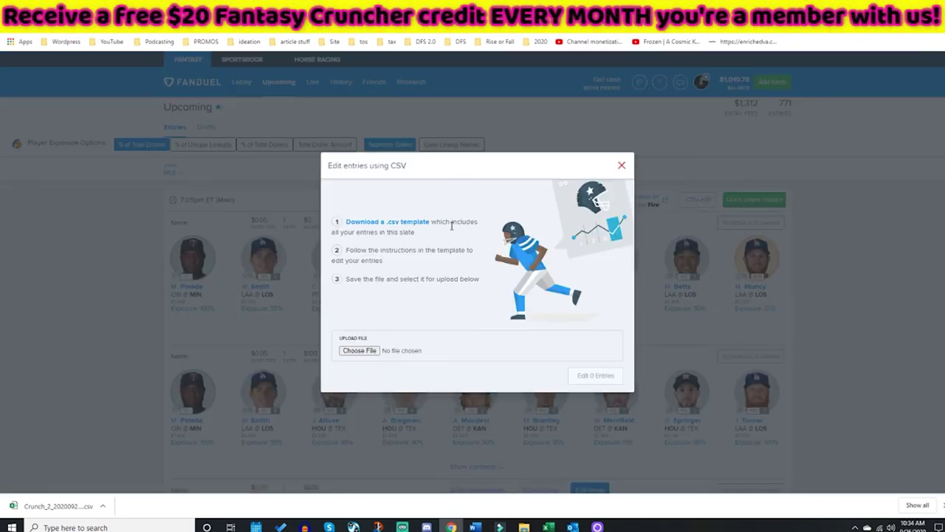
pyautogui.click(404, 223)
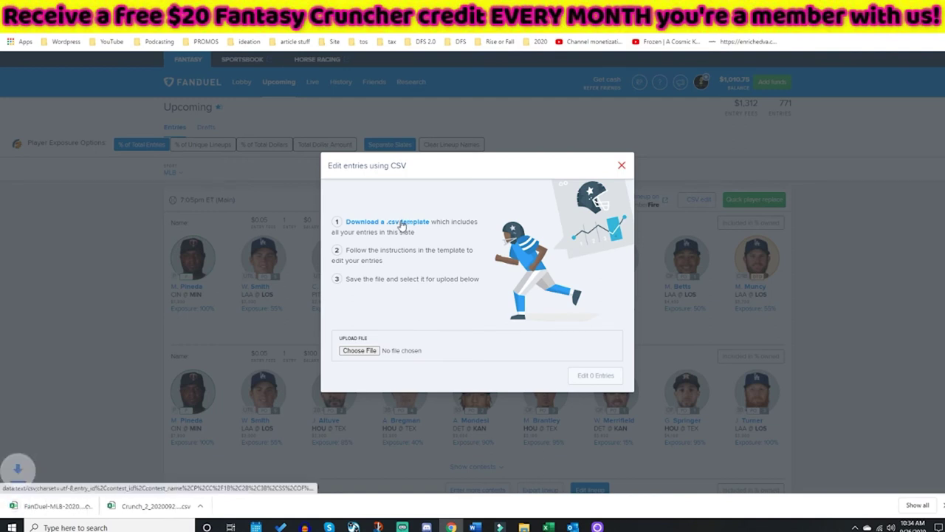
pyautogui.click(44, 507)
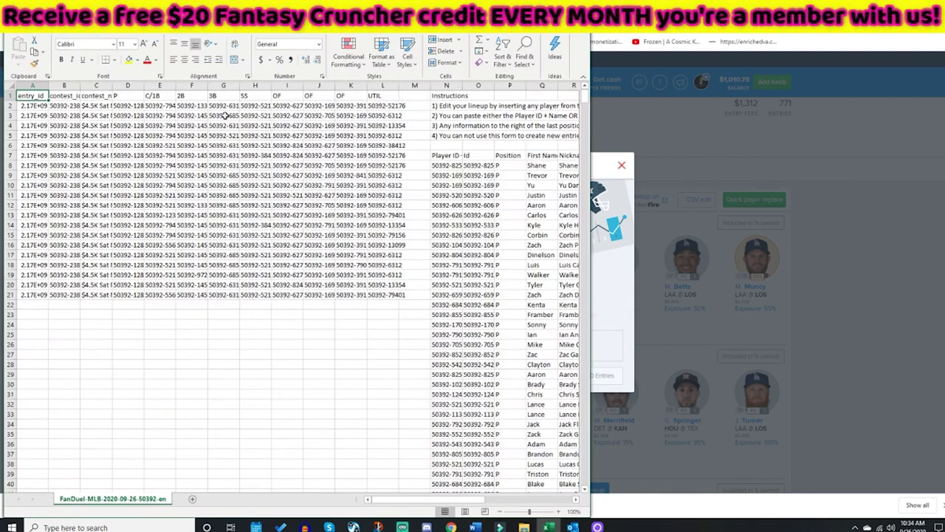
pyautogui.hotkey('alt', 'Tab')
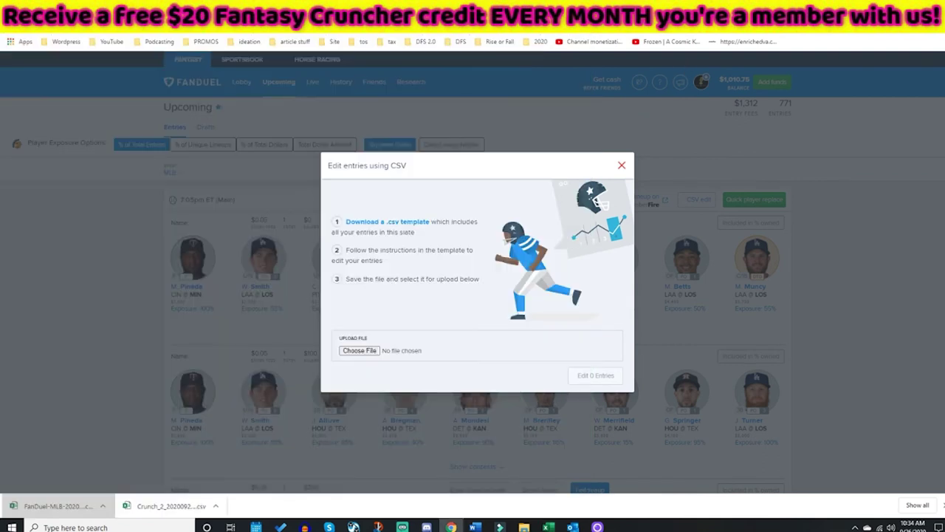
pyautogui.hotkey('ctrl', 'Tab')
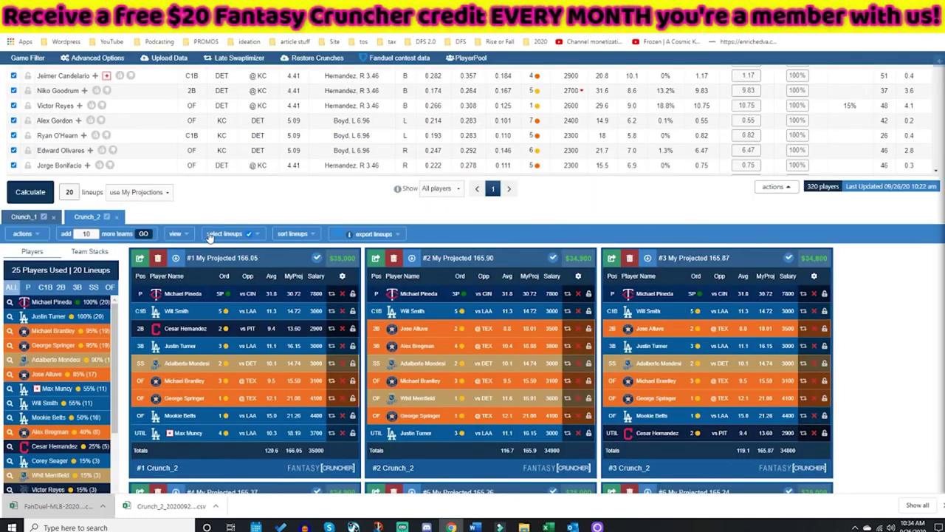
# List pitchers sorted by salary and exclude Michael Pineda from the player pool.
pyautogui.scroll(10, 181, 120)
pyautogui.click(161, 99)
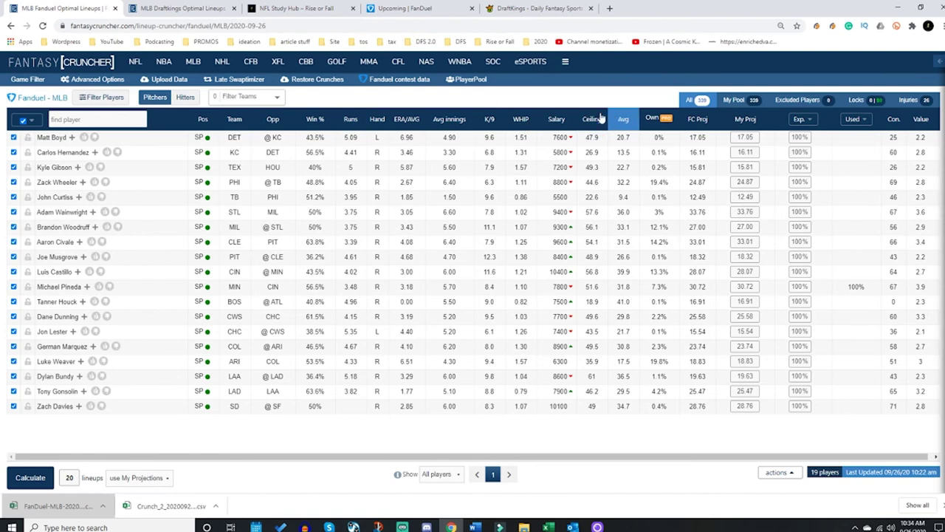
pyautogui.click(556, 119)
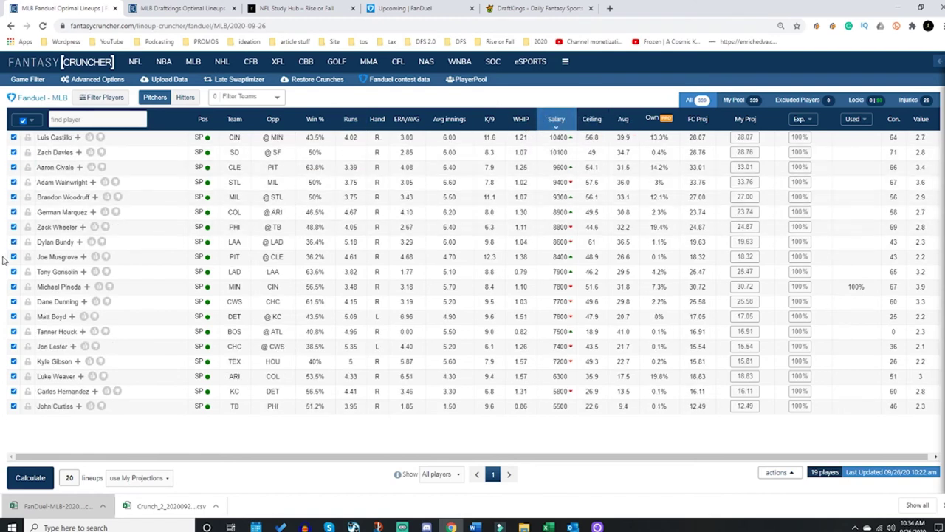
pyautogui.click(13, 287)
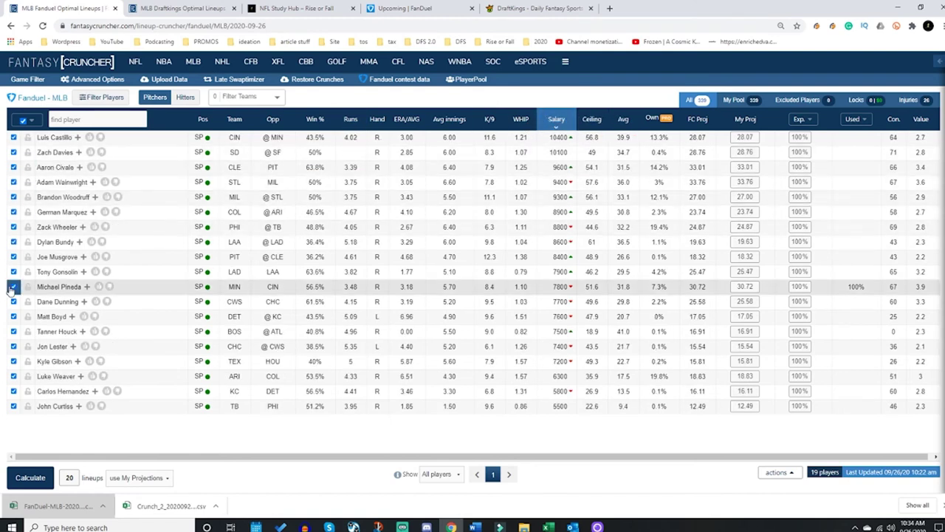
# Calculate a new Crunch_3 set of 20 lineups and export it to CSV in Excel.
pyautogui.click(37, 479)
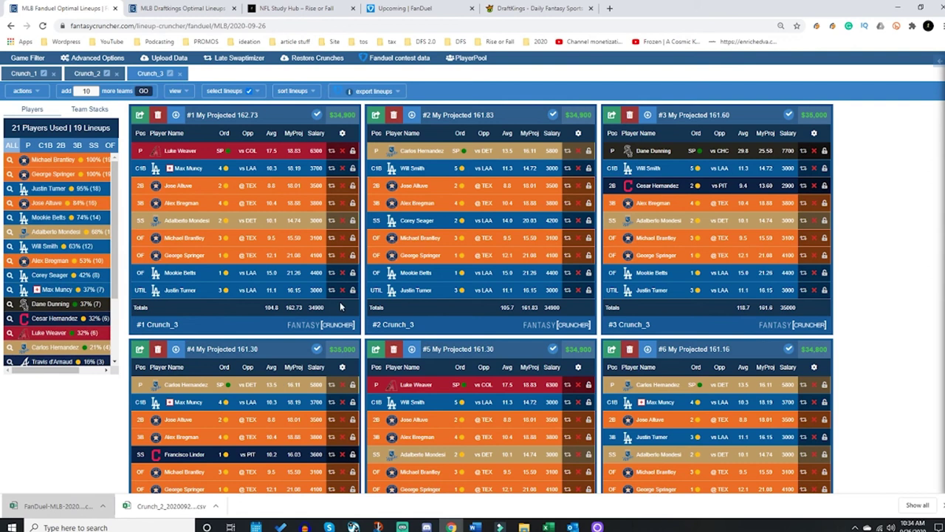
pyautogui.click(397, 92)
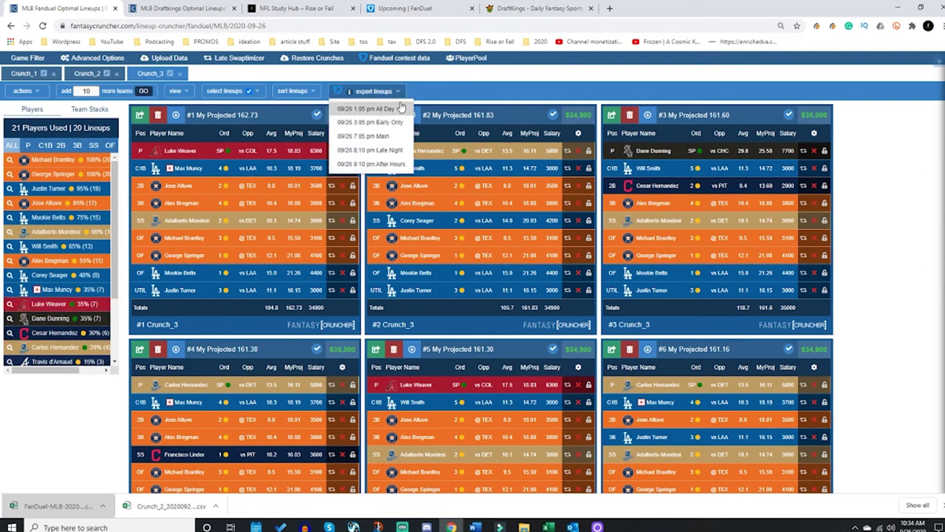
pyautogui.click(397, 138)
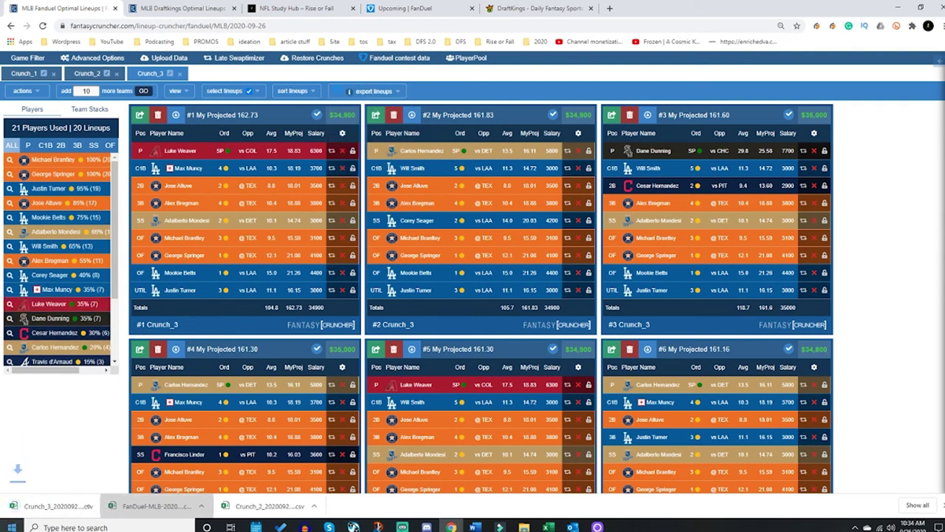
pyautogui.click(45, 506)
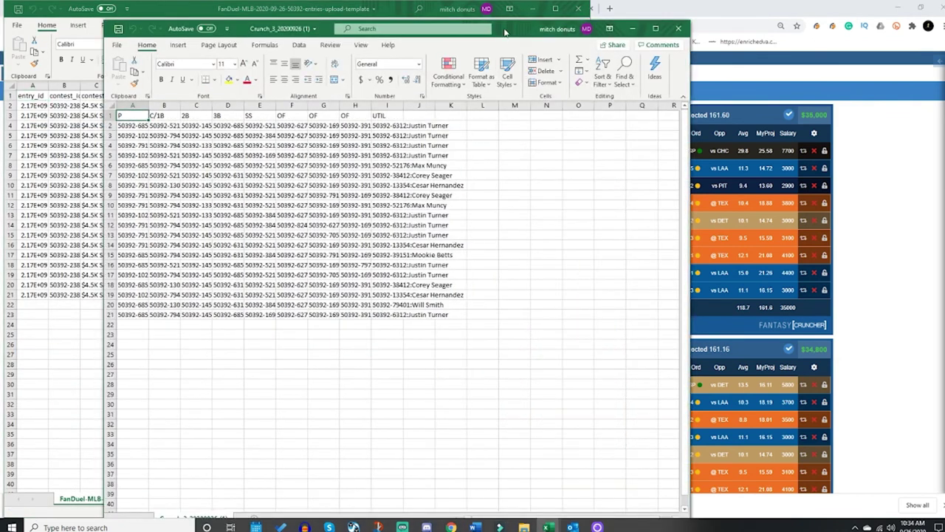
# Copy the Crunch_3 lineup block A2:I21 into the FanDuel template starting at D2.
pyautogui.moveTo(504, 32); pyautogui.dragTo(944, 33)
pyautogui.moveTo(403, 127); pyautogui.dragTo(648, 313)
pyautogui.hotkey('ctrl', 'c')
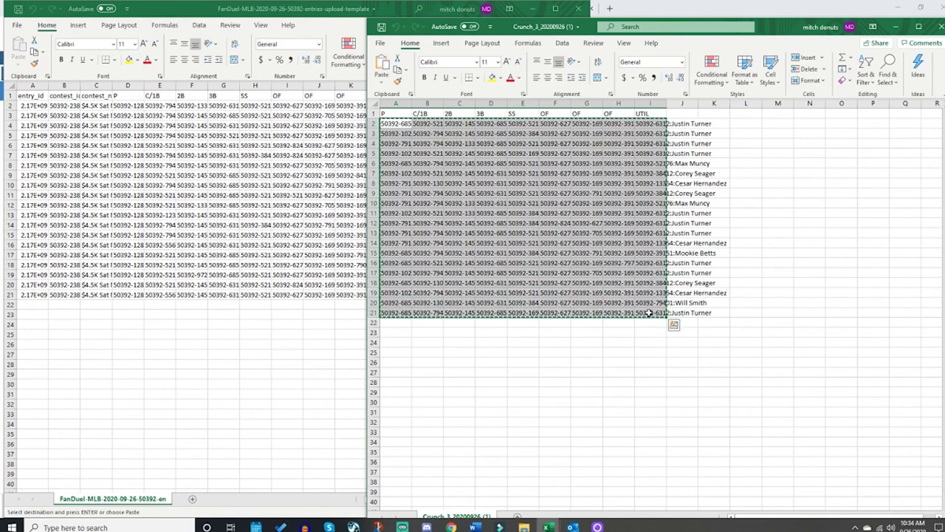
pyautogui.click(125, 106)
pyautogui.click(126, 106)
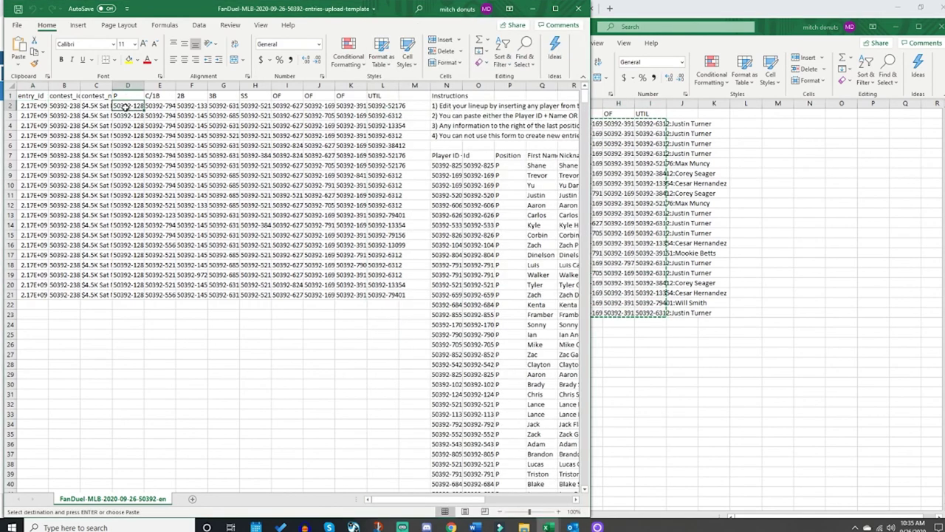
pyautogui.hotkey('ctrl', 'v')
# Save the FanDuel template and close both workbooks.
pyautogui.click(17, 8)
pyautogui.click(578, 8)
pyautogui.click(942, 27)
pyautogui.click(410, 8)
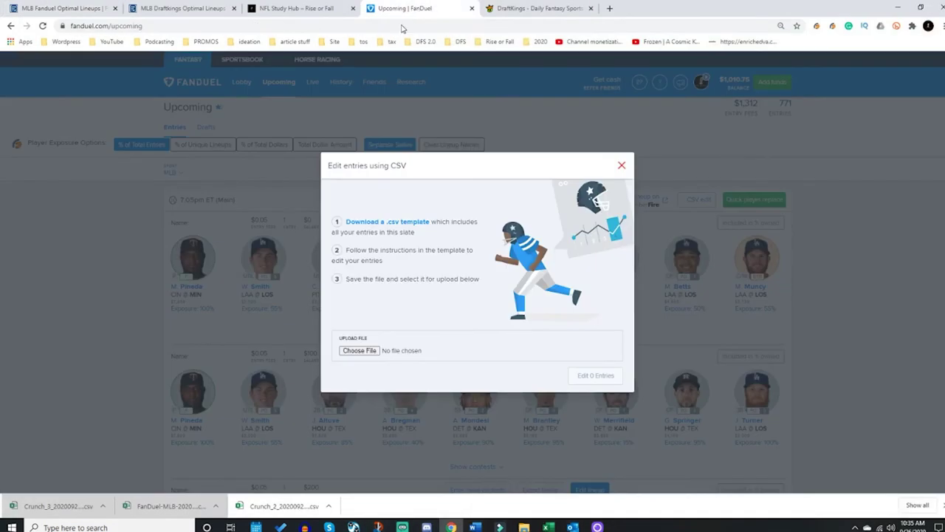
# Upload the edited FanDuel-MLB template CSV and submit edits to all 20 entries.
pyautogui.click(359, 350)
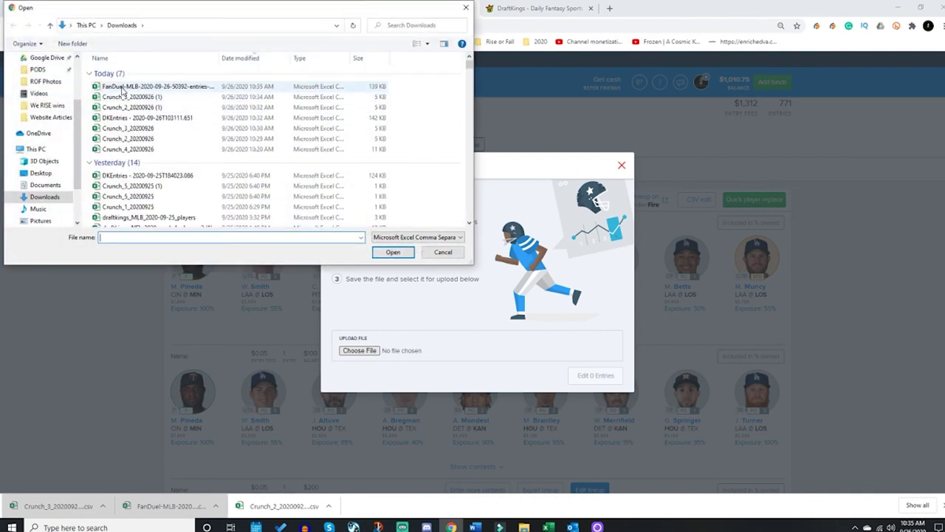
pyautogui.click(122, 87)
pyautogui.click(393, 251)
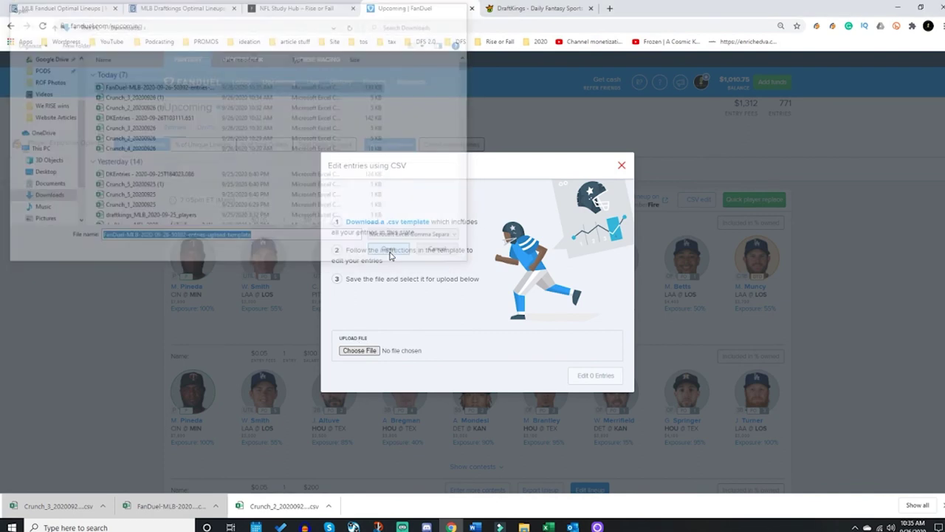
pyautogui.click(583, 377)
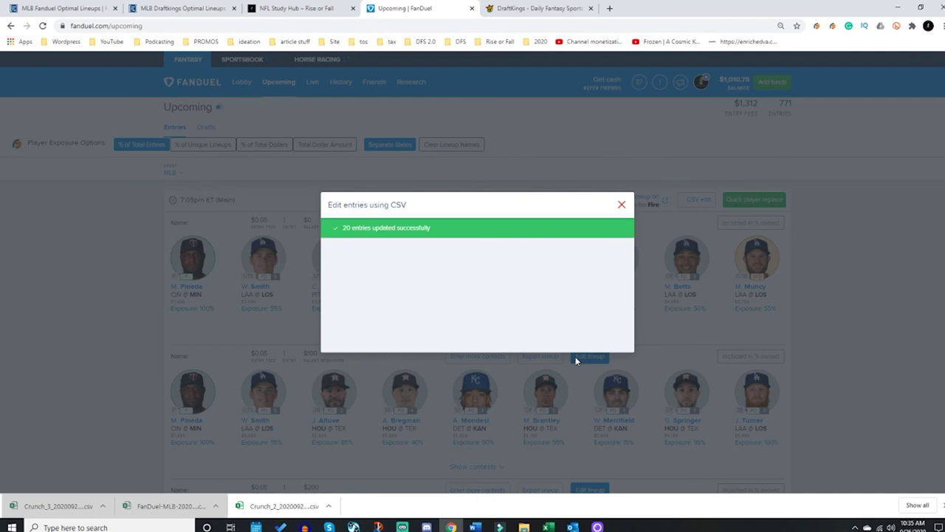
# Refresh the Upcoming page to show the revised lineups headed by L. Weaver.
pyautogui.click(622, 207)
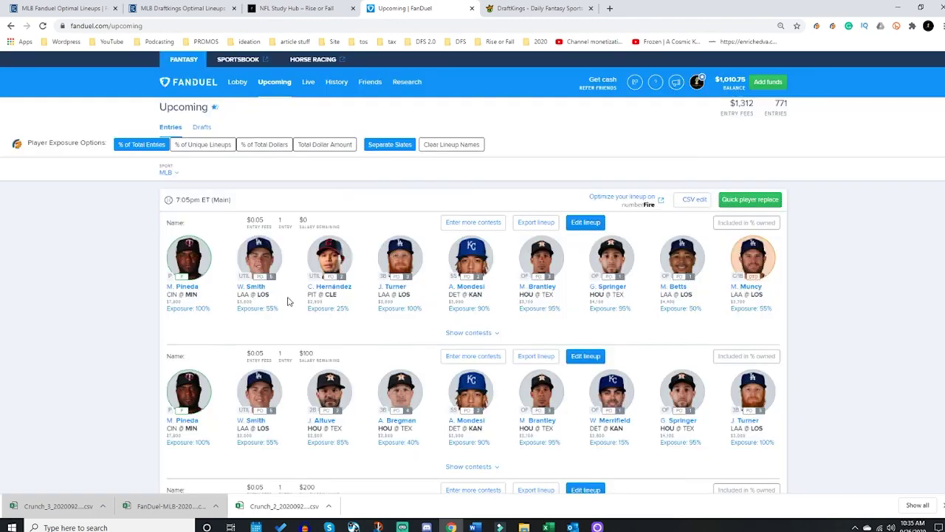
pyautogui.press('F5')
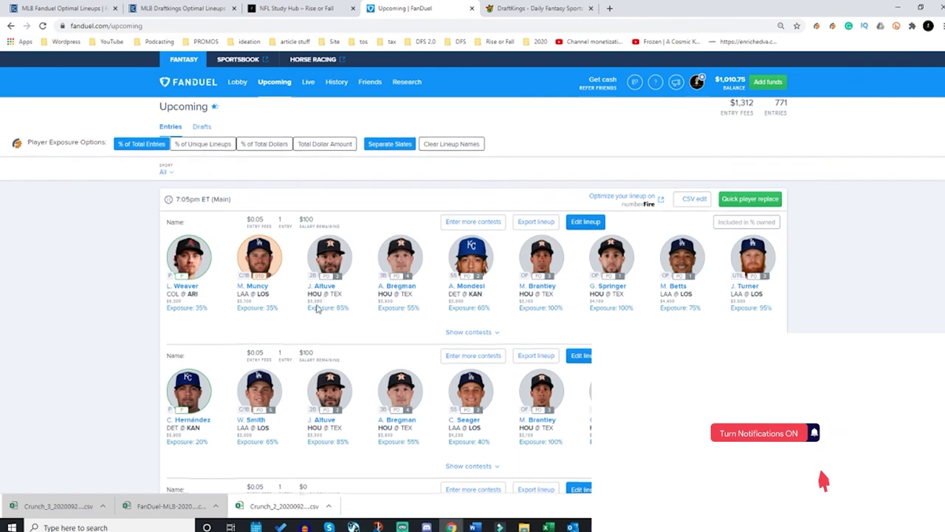
pyautogui.scroll(-5, 222, 317)
pyautogui.scroll(6, 219, 325)
pyautogui.scroll(1, 217, 325)
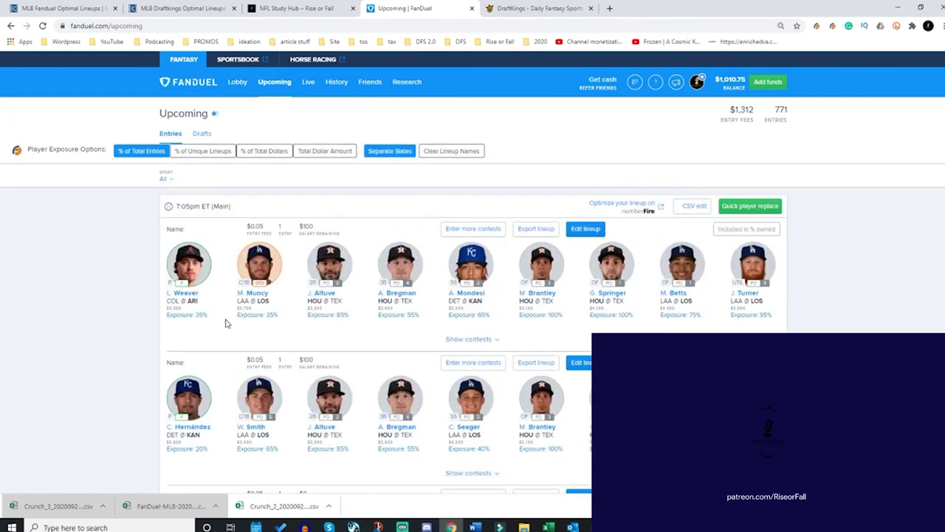